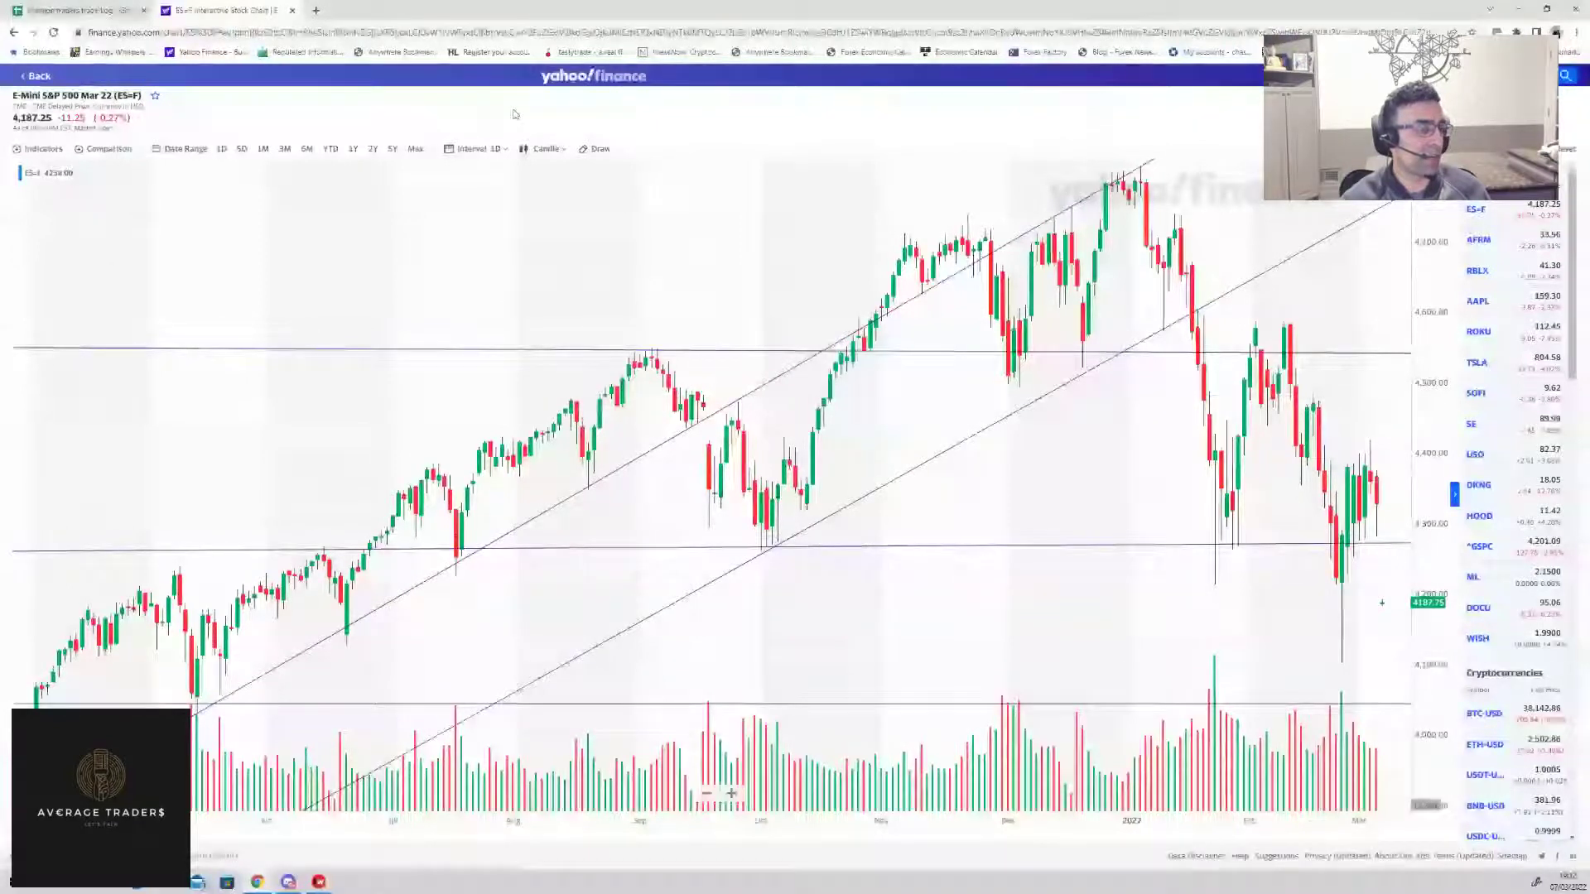
Open the full-screen S&P 500 (^GSPC) chart in place of the E-Mini futures and examine the recent daily lows
key("alt+Left")
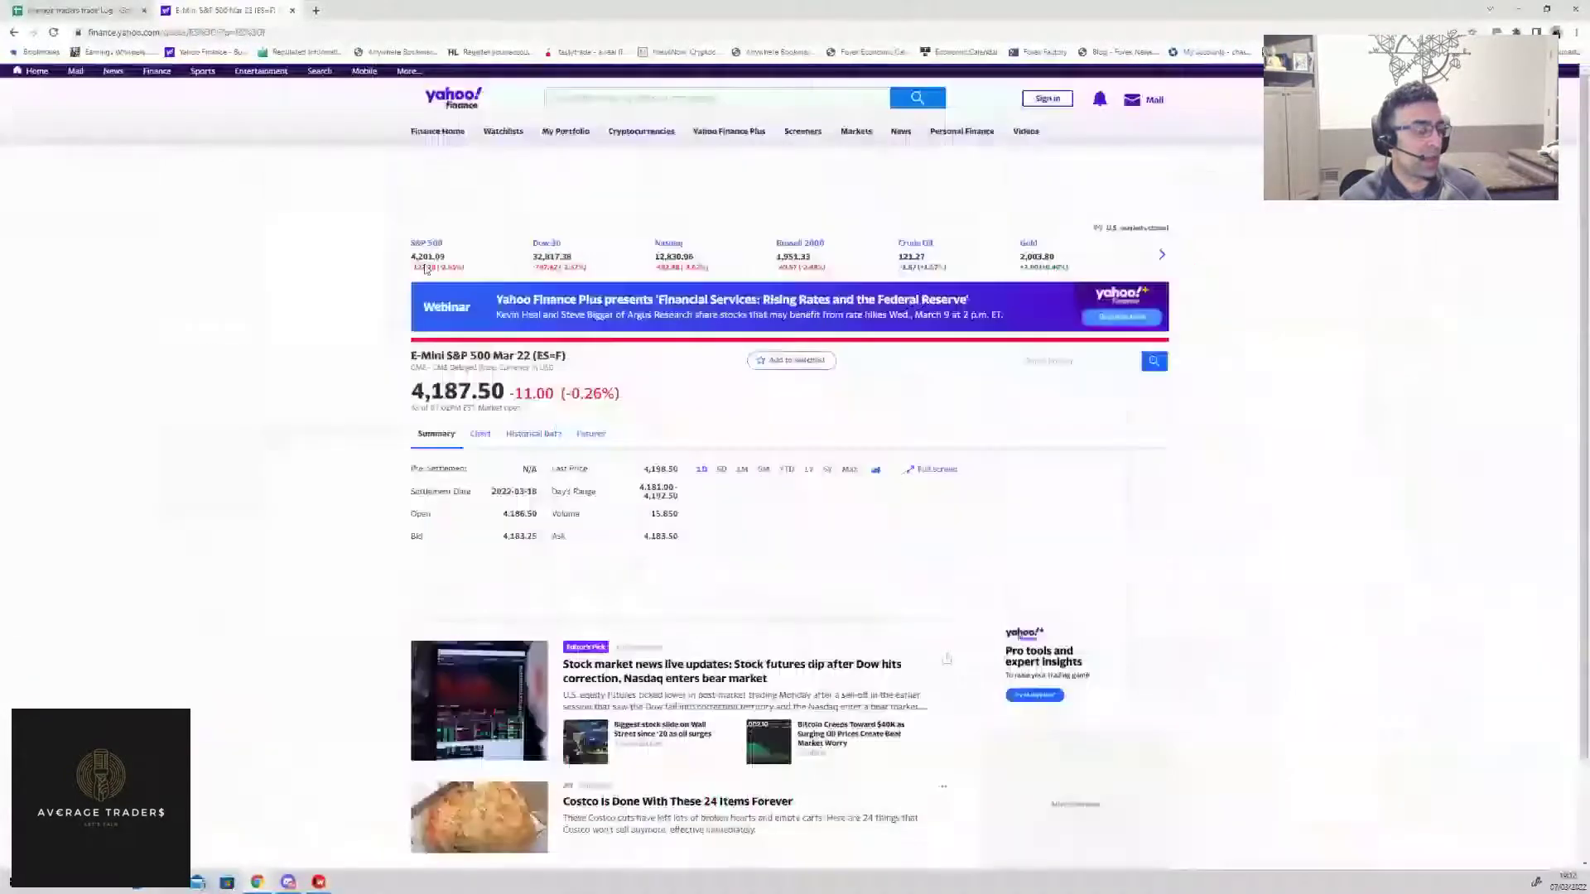
left_click(424, 268)
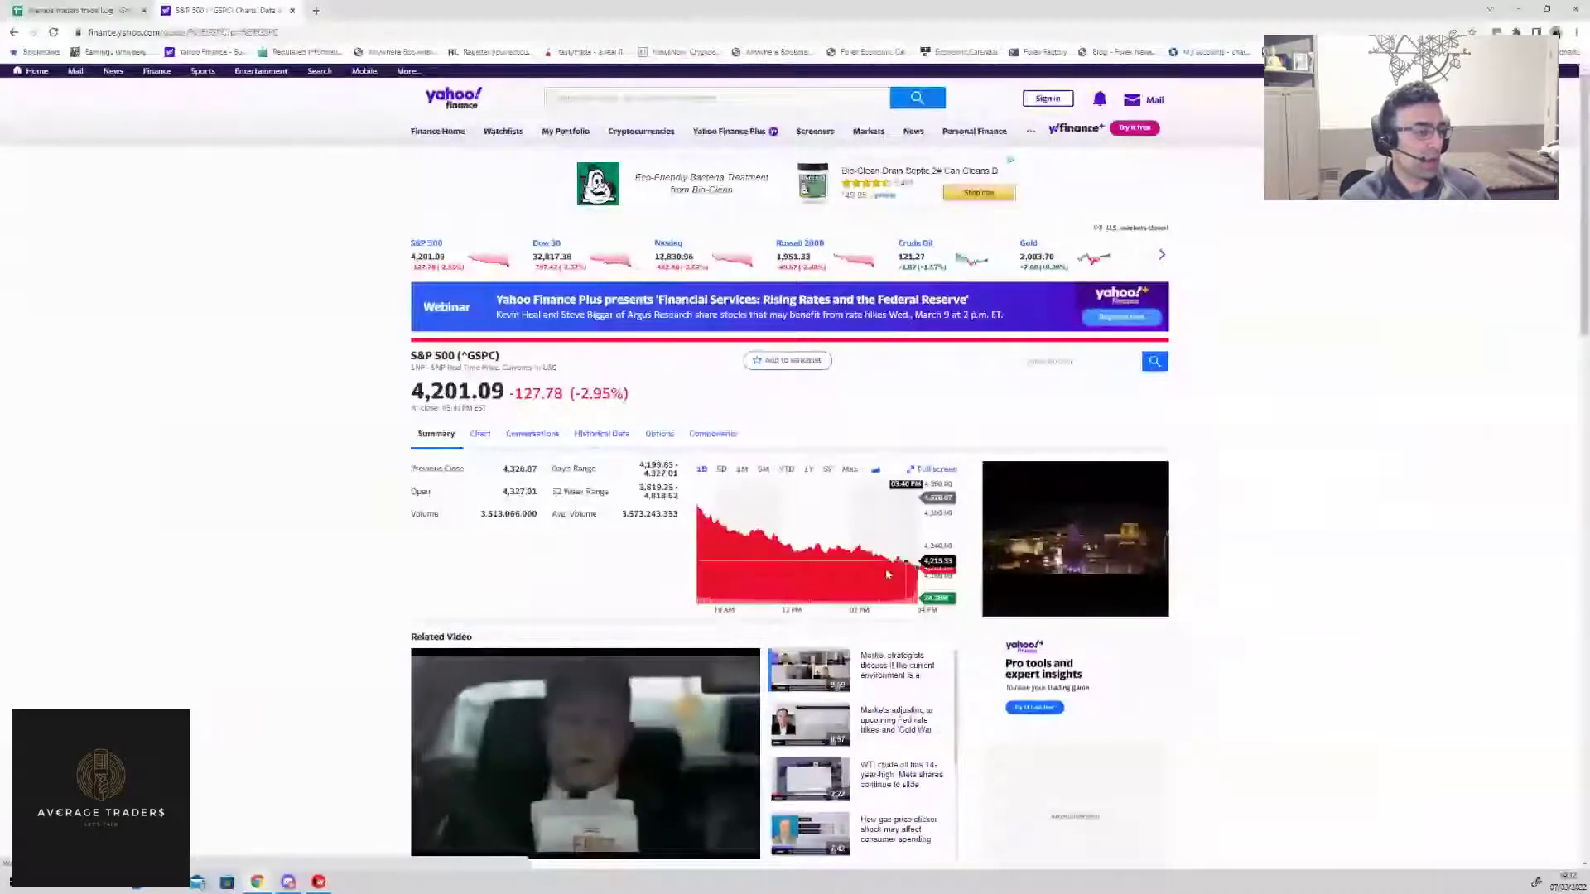
left_click(887, 574)
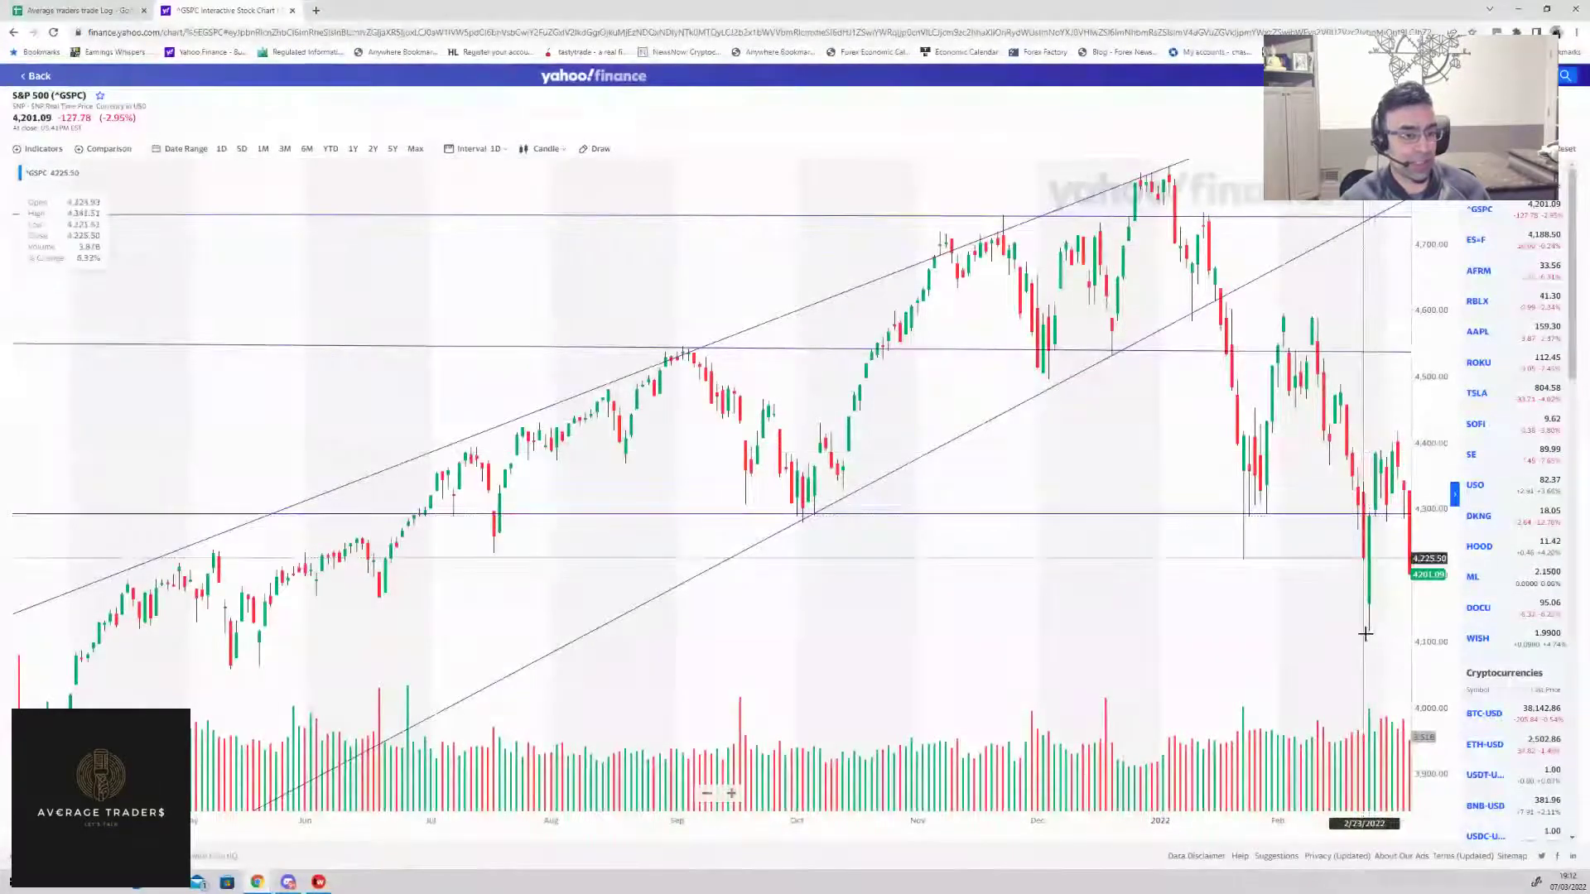
left_click_drag(1327, 660, 1252, 666)
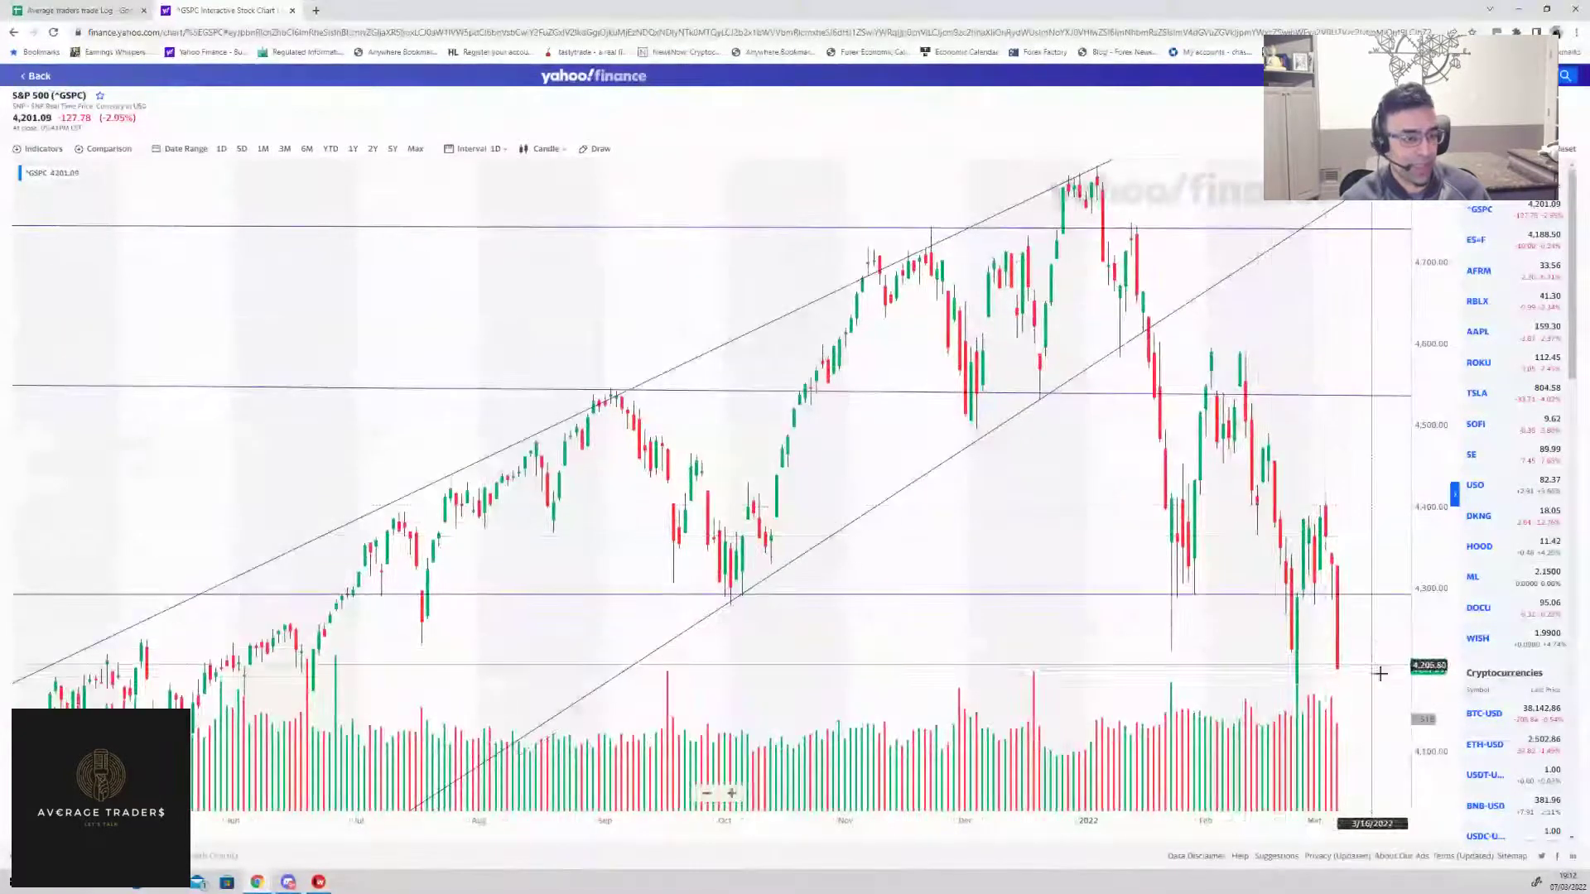
left_click_drag(1436, 700, 1442, 791)
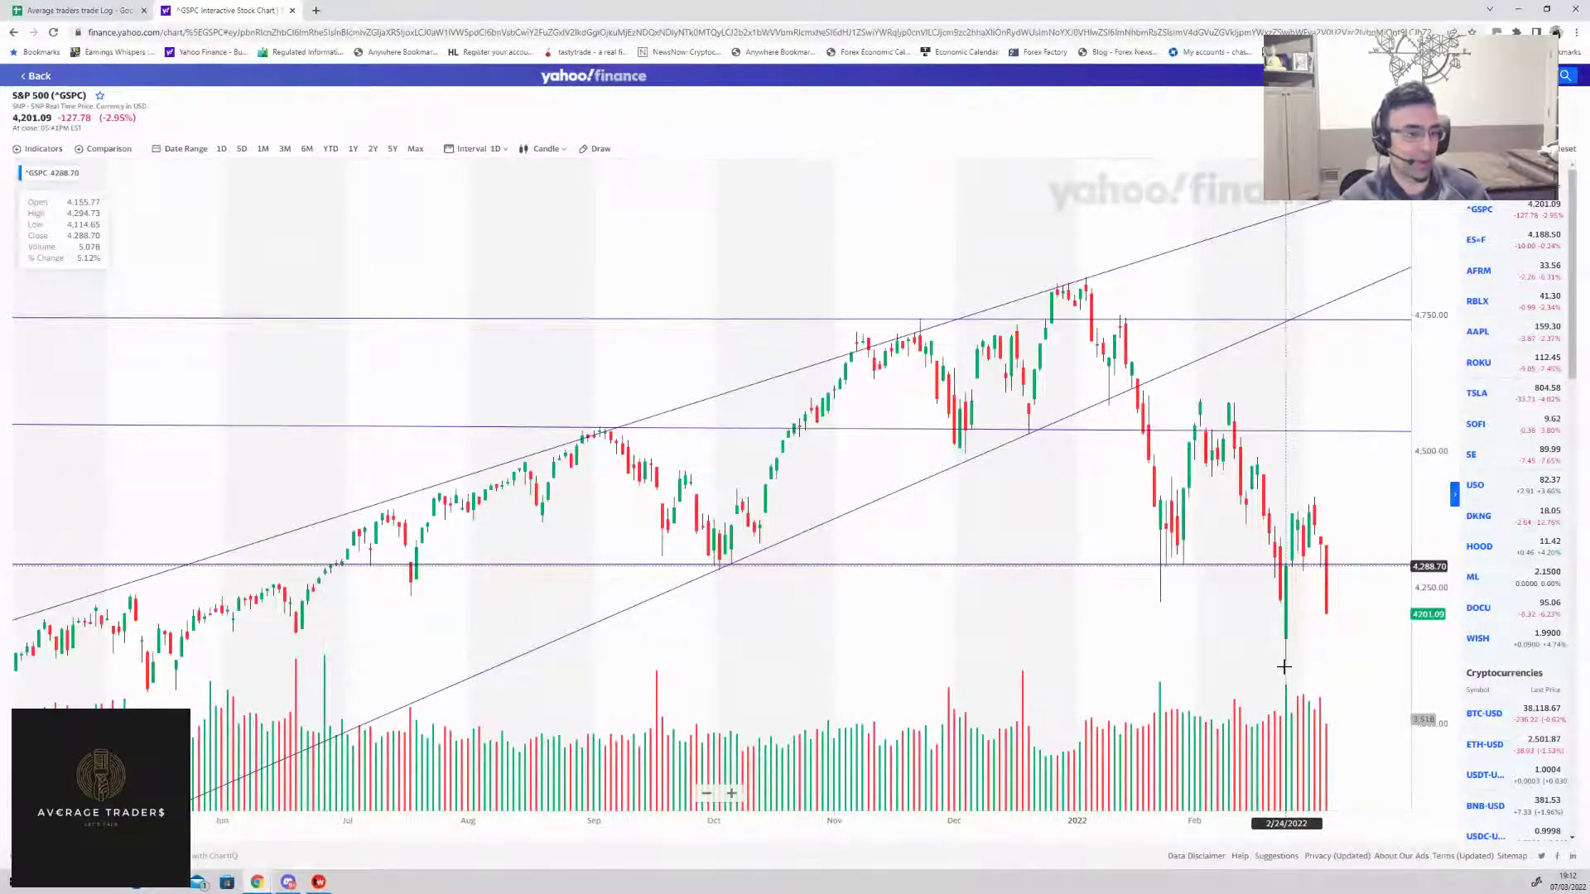
left_click_drag(1283, 666, 1251, 603)
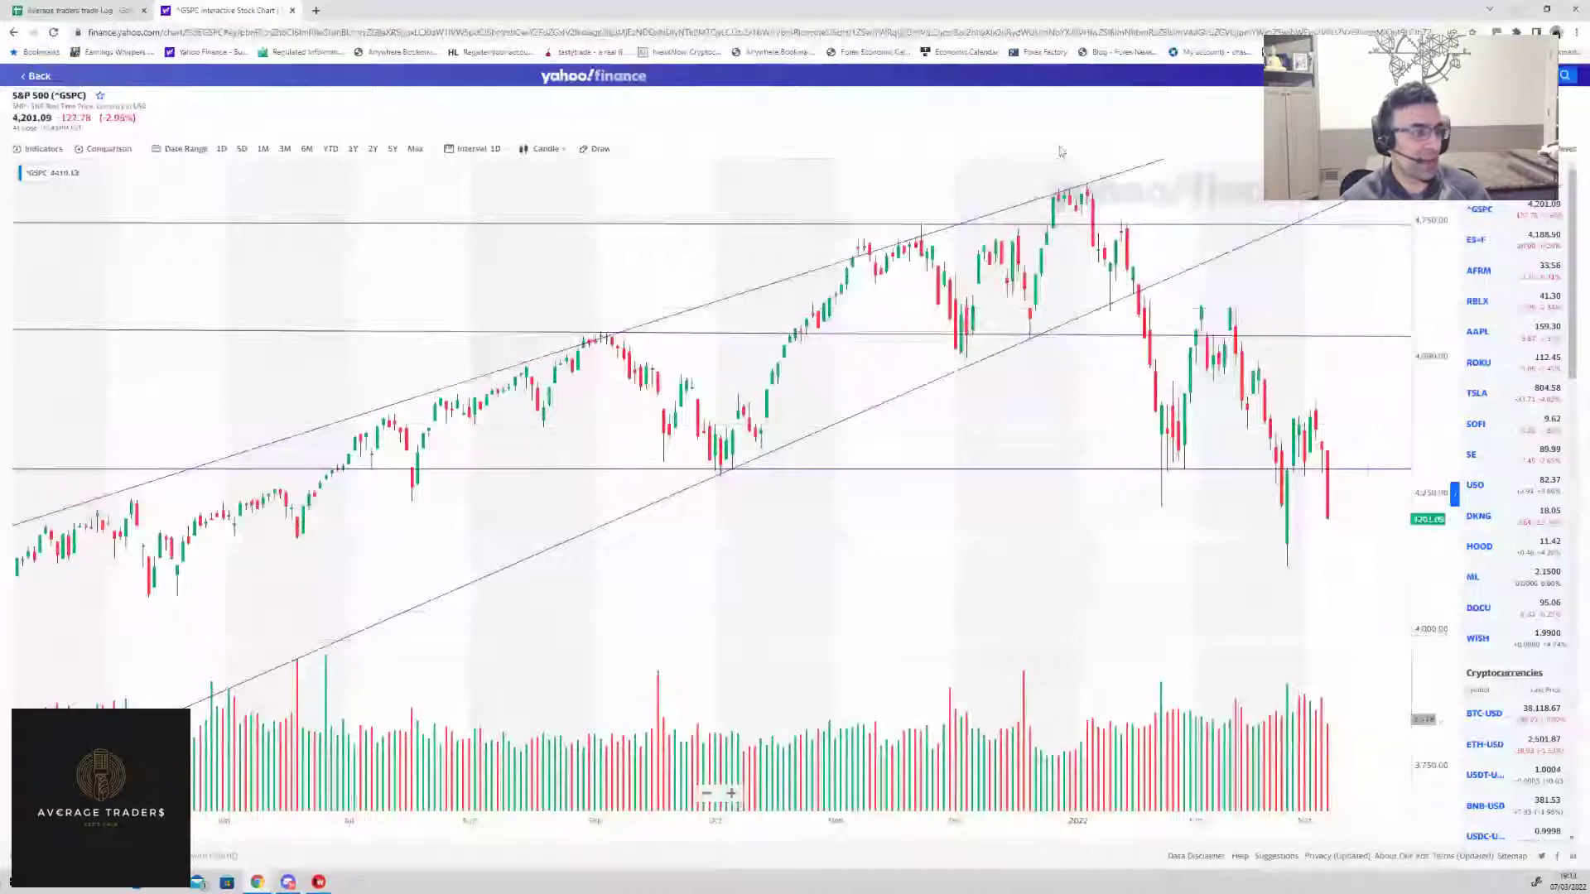
Draw a descending trend line on the S&P 500 chart from the late-November 2021 high through the December 2021 low
left_click(595, 148)
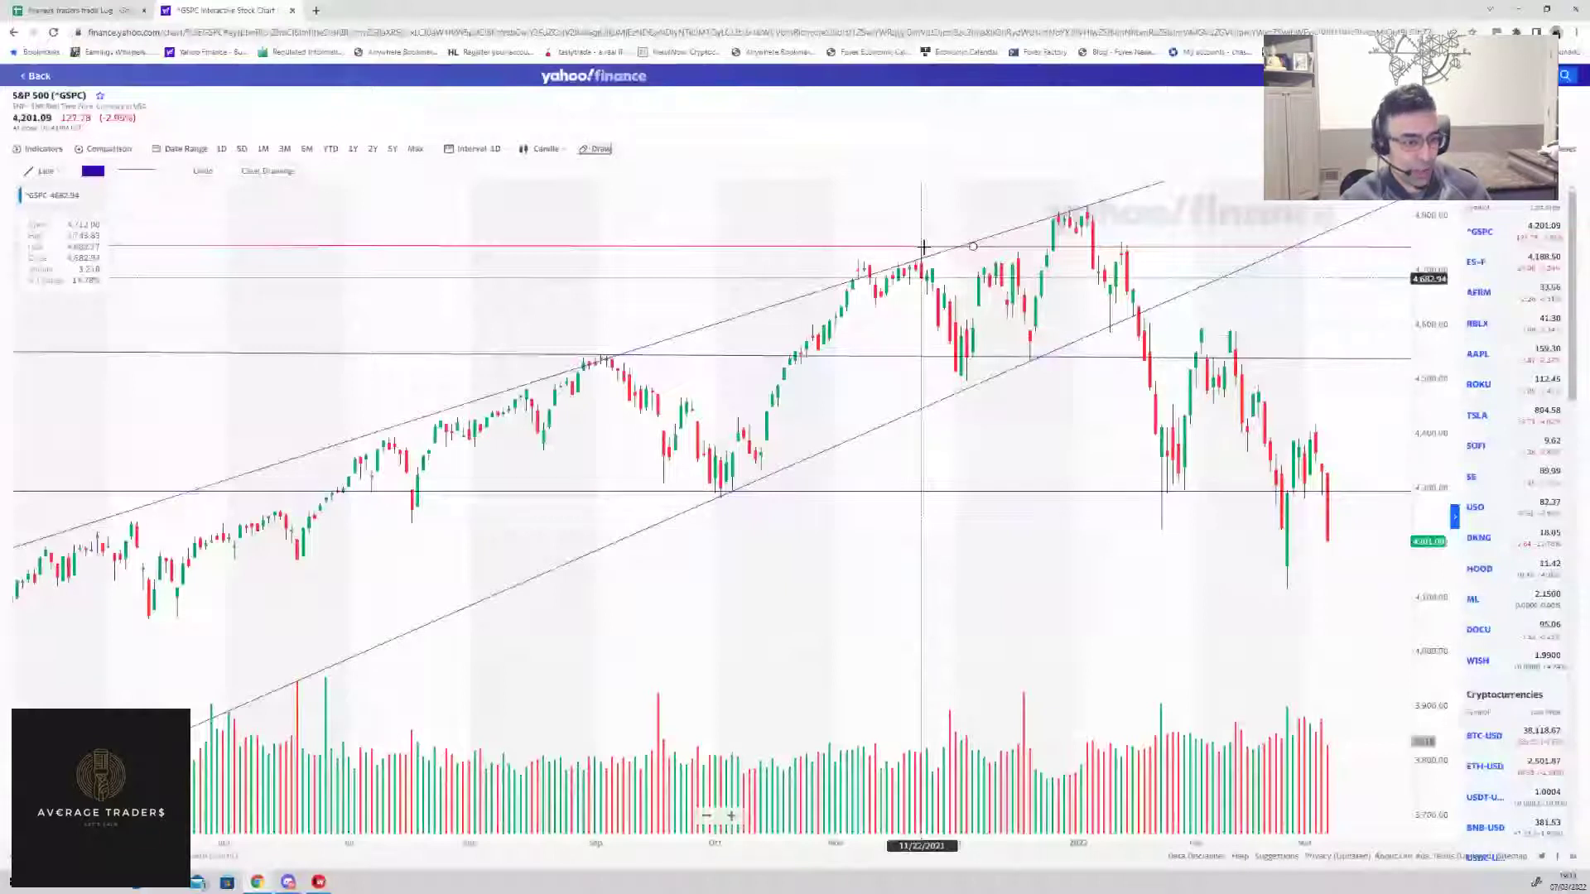
left_click_drag(924, 246, 1041, 356)
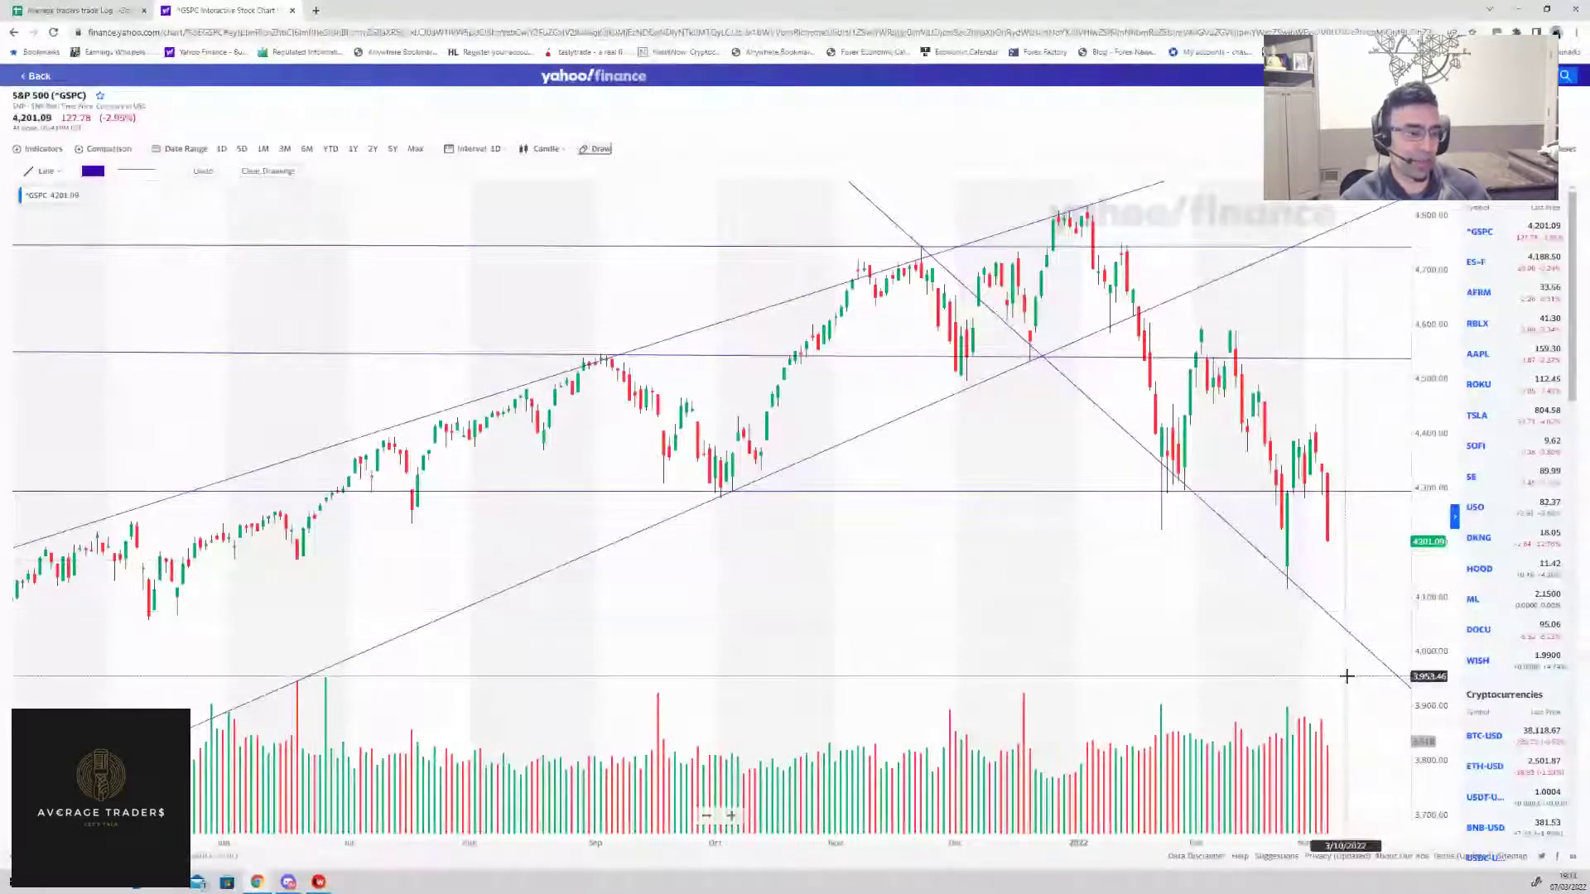
left_click(1339, 618)
left_click(1141, 247)
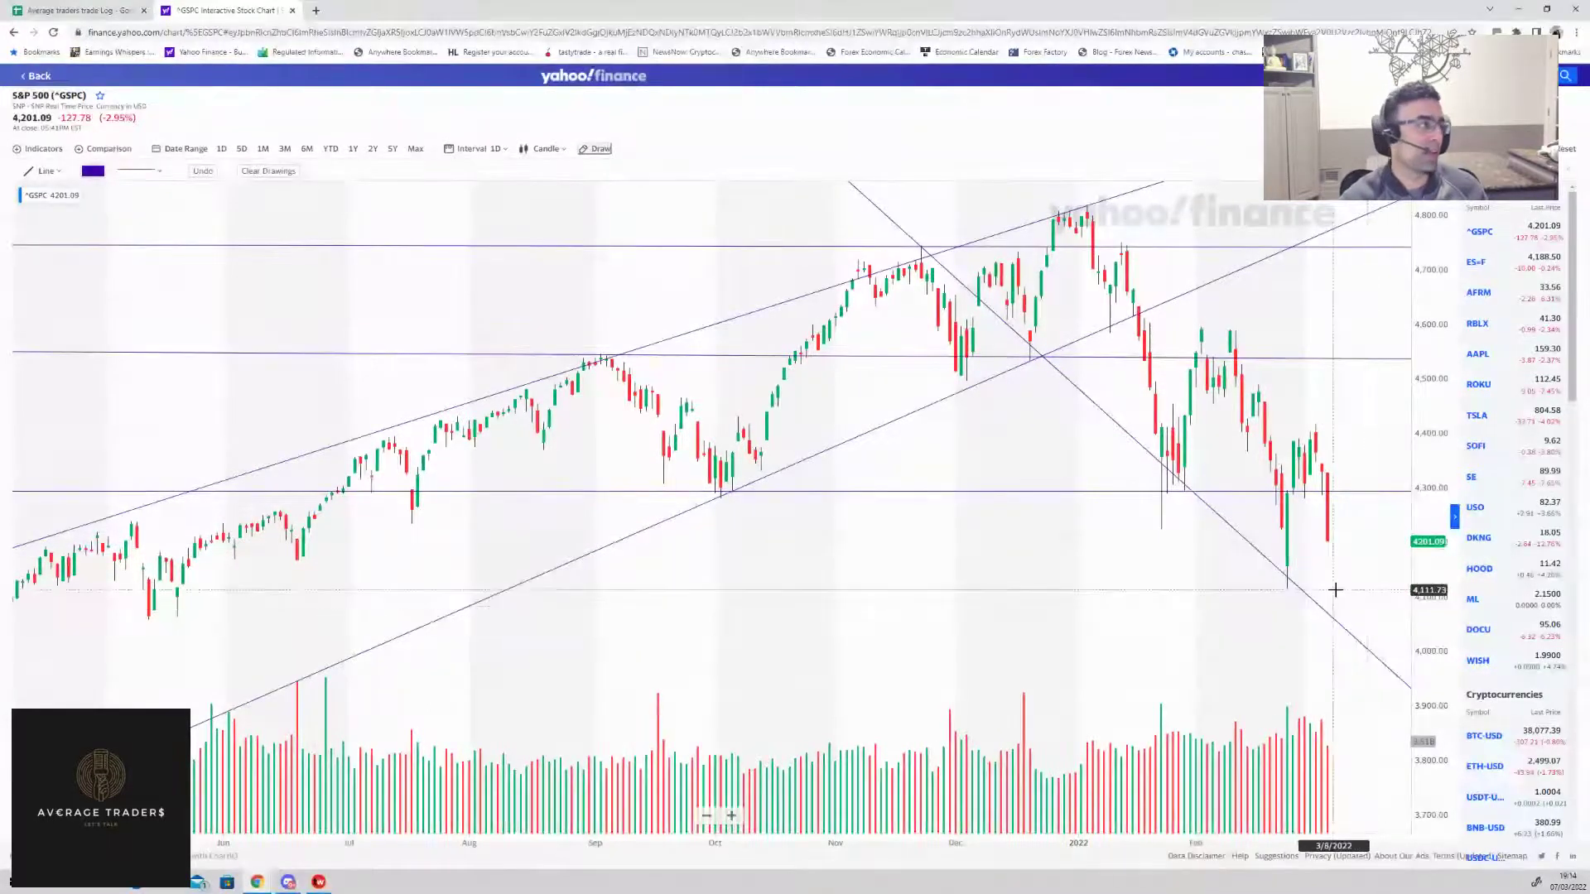
Switch to the Average traders trade Log spreadsheet and review the PYPL bull put spread's entry and trade detail
left_click(86, 12)
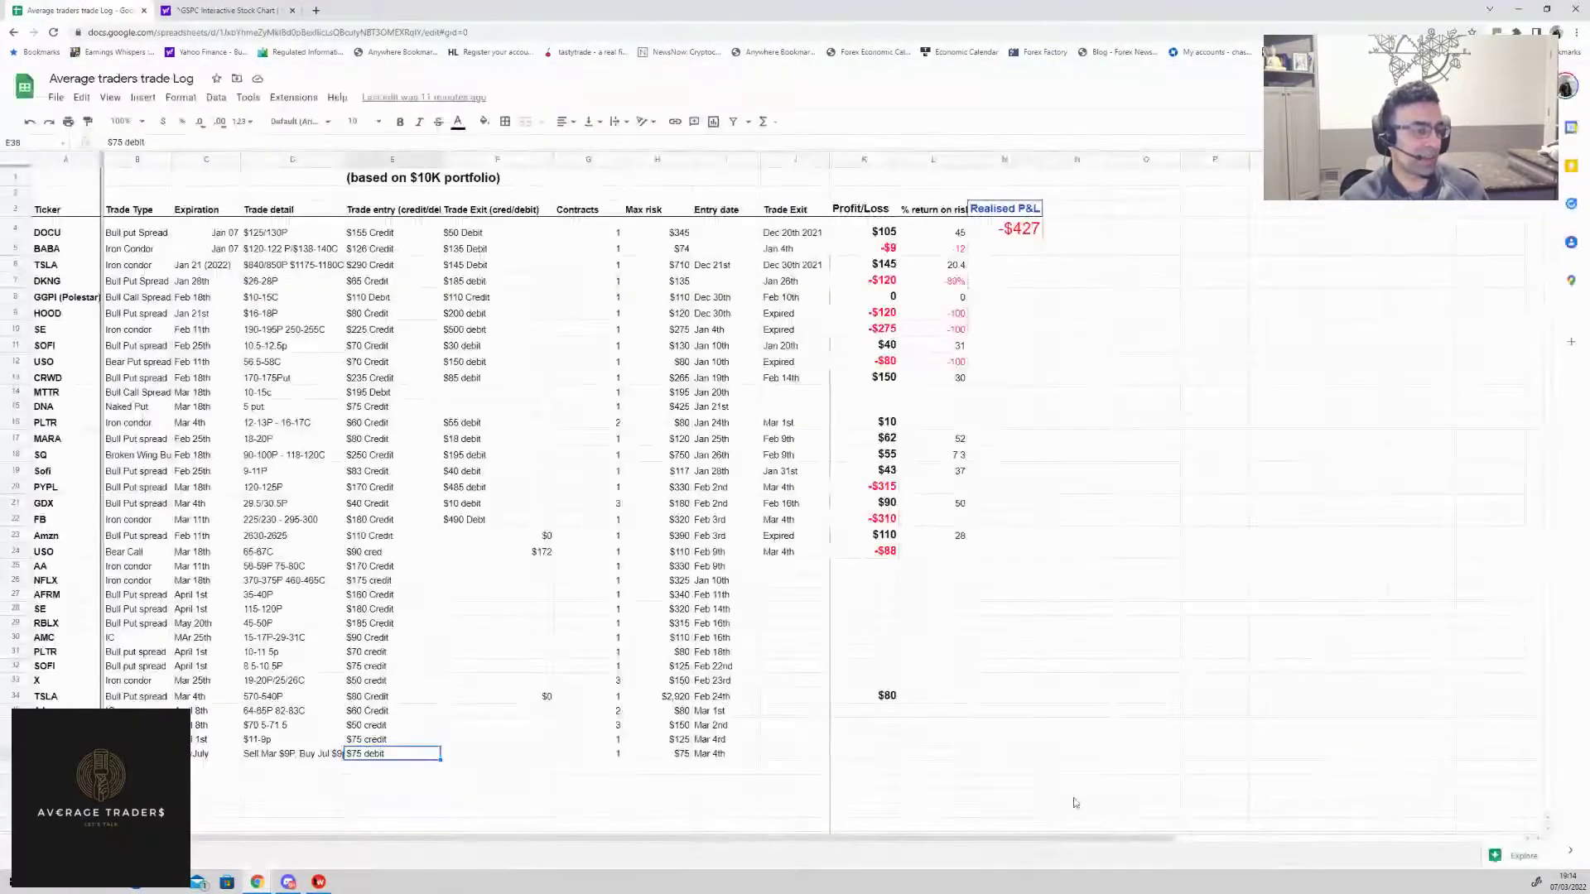
left_click_drag(1006, 781, 1093, 778)
left_click_drag(910, 755, 1063, 741)
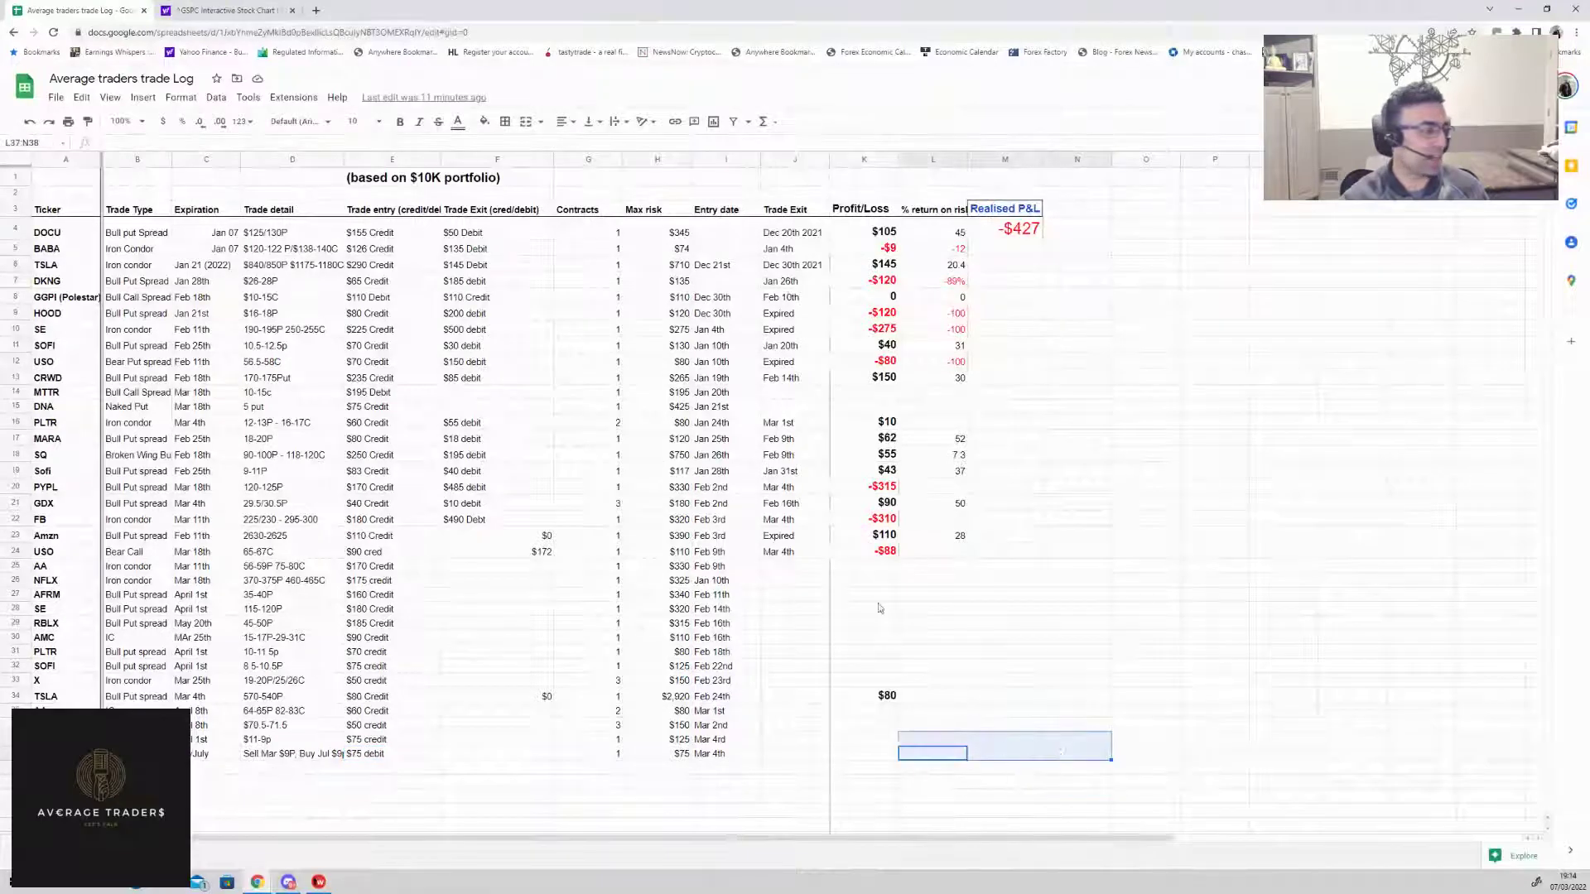
left_click(71, 487)
left_click(165, 505)
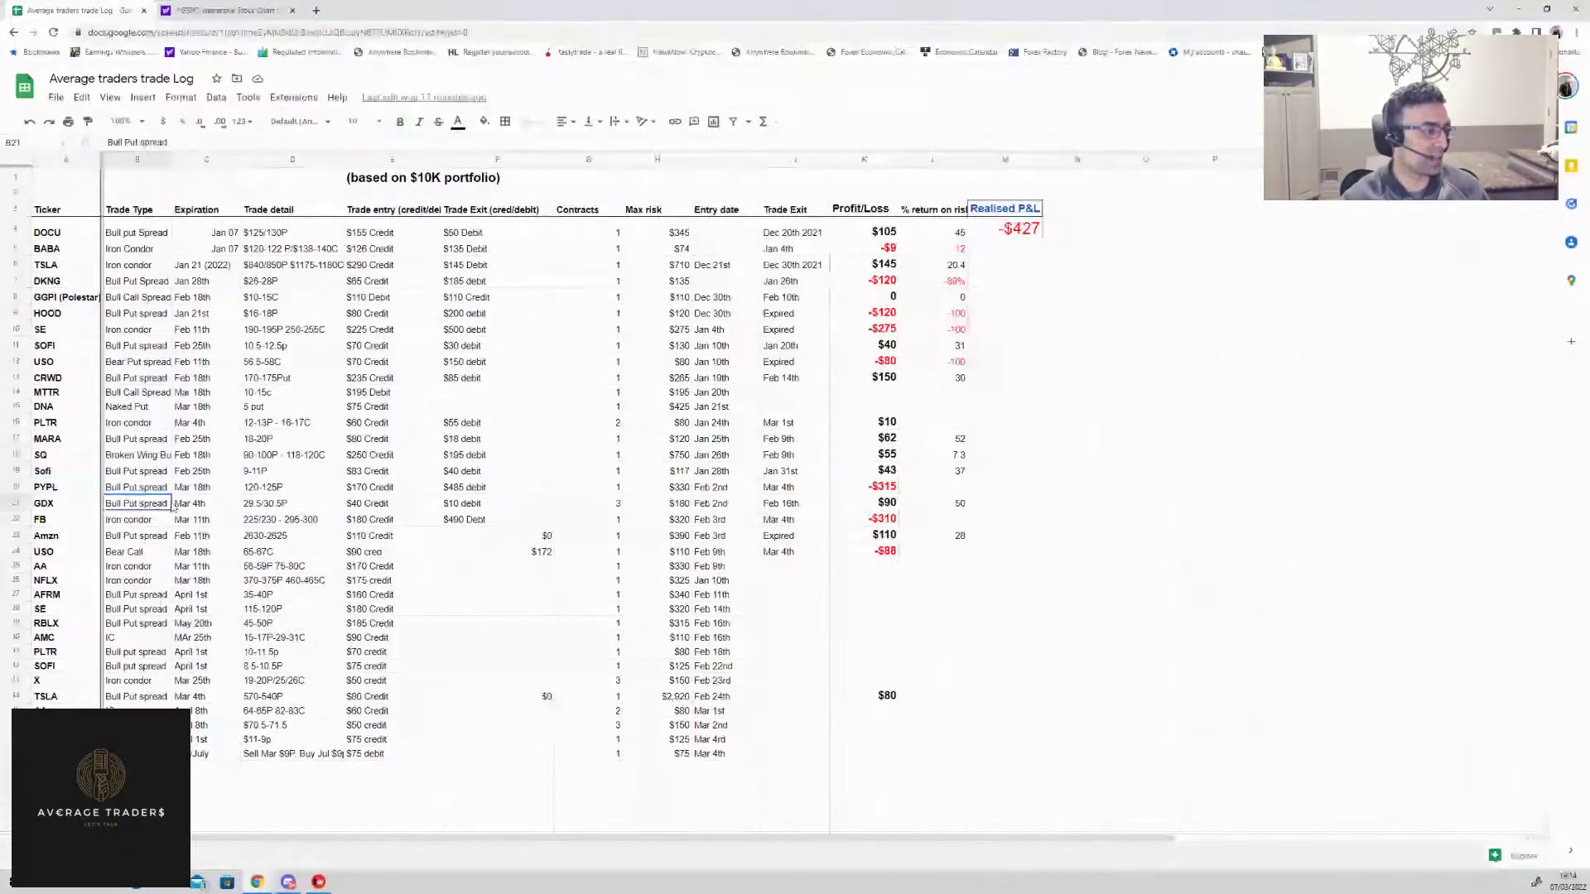
key("Up")
key("Left")
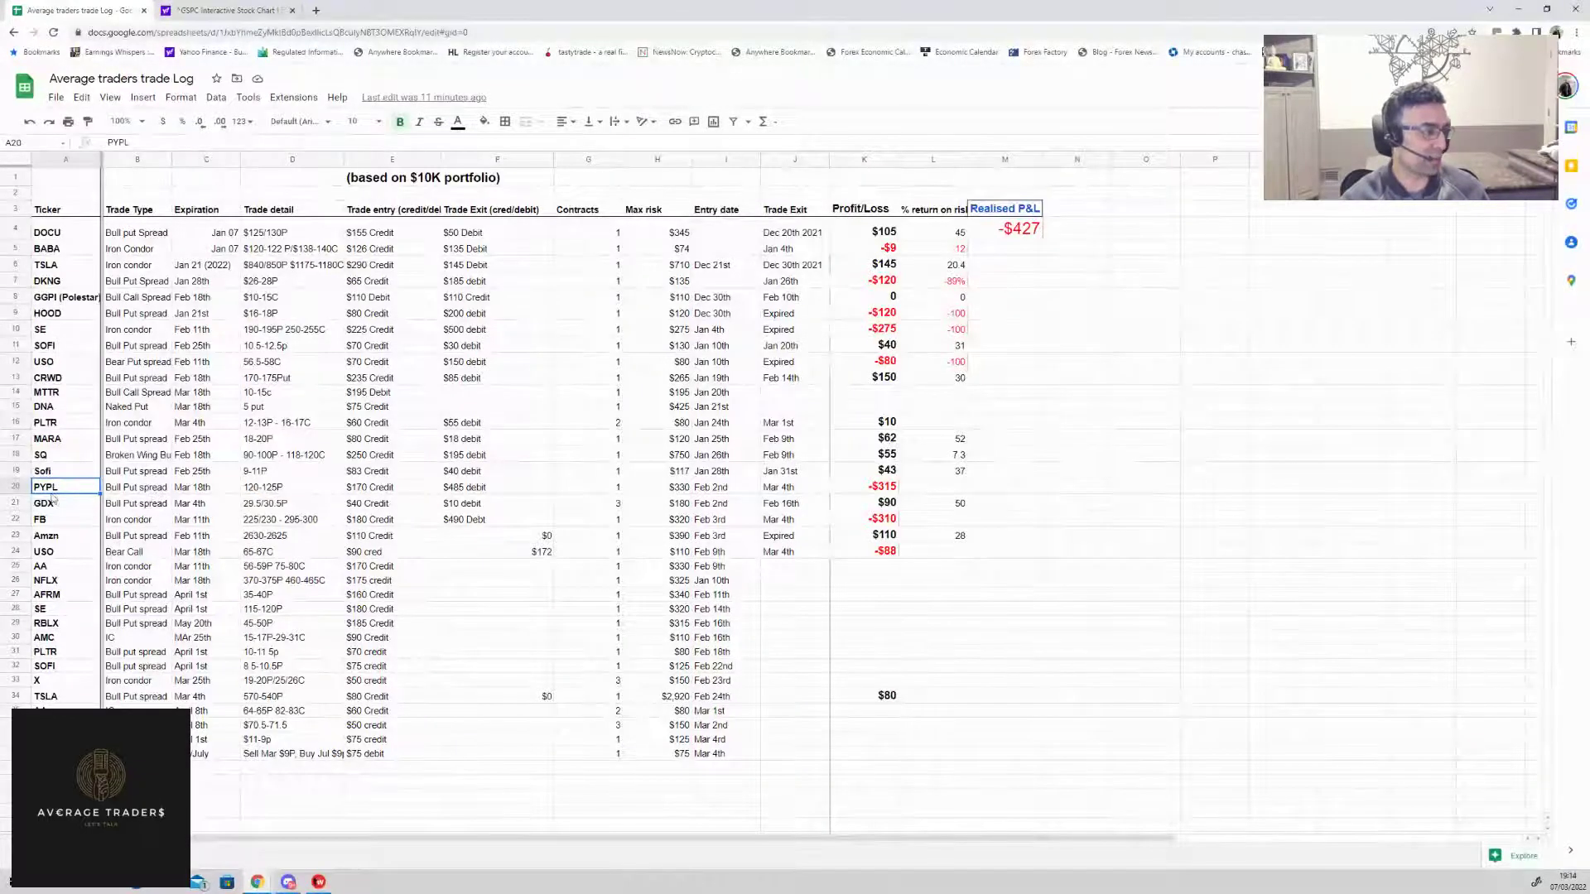
left_click(258, 488)
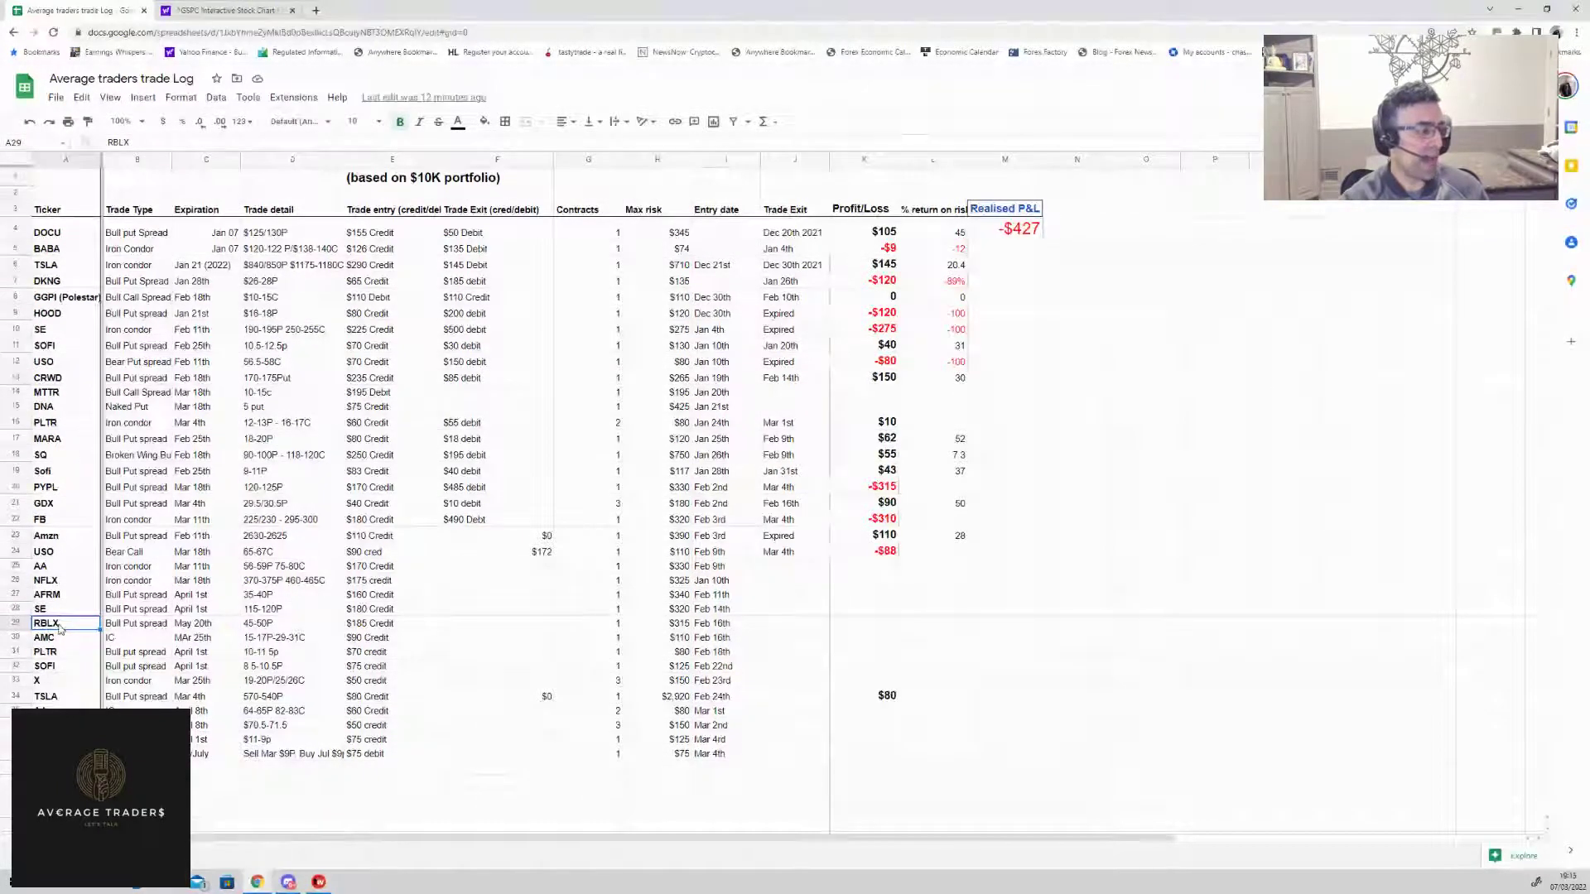
Review the SE, RBLX, SOFI and X trades and the last logged trade in the trade log
left_click(68, 613)
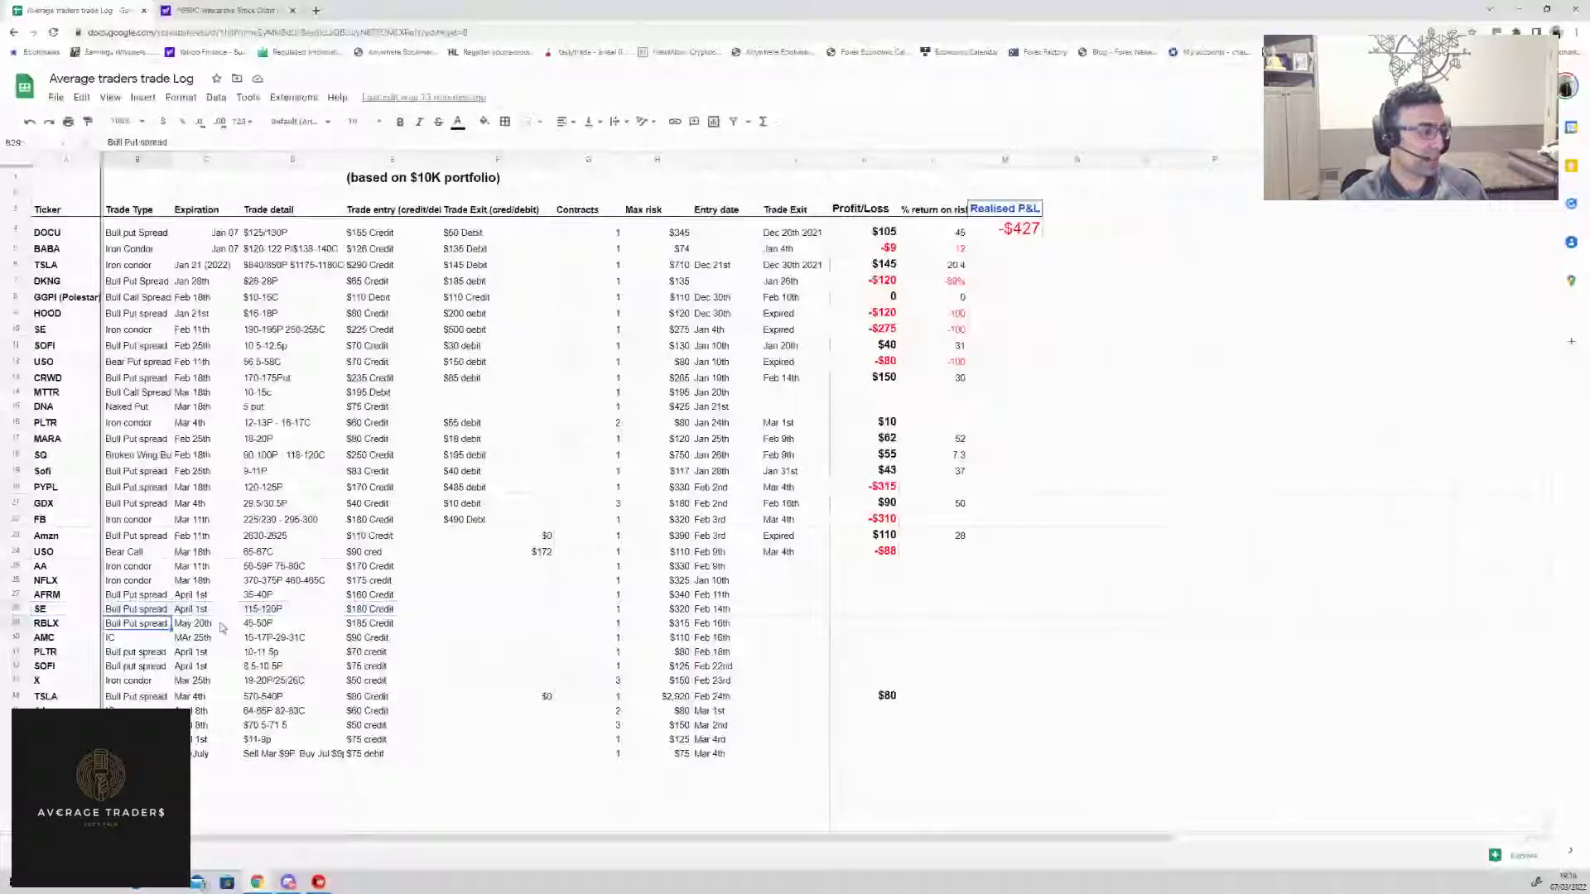
left_click(263, 626)
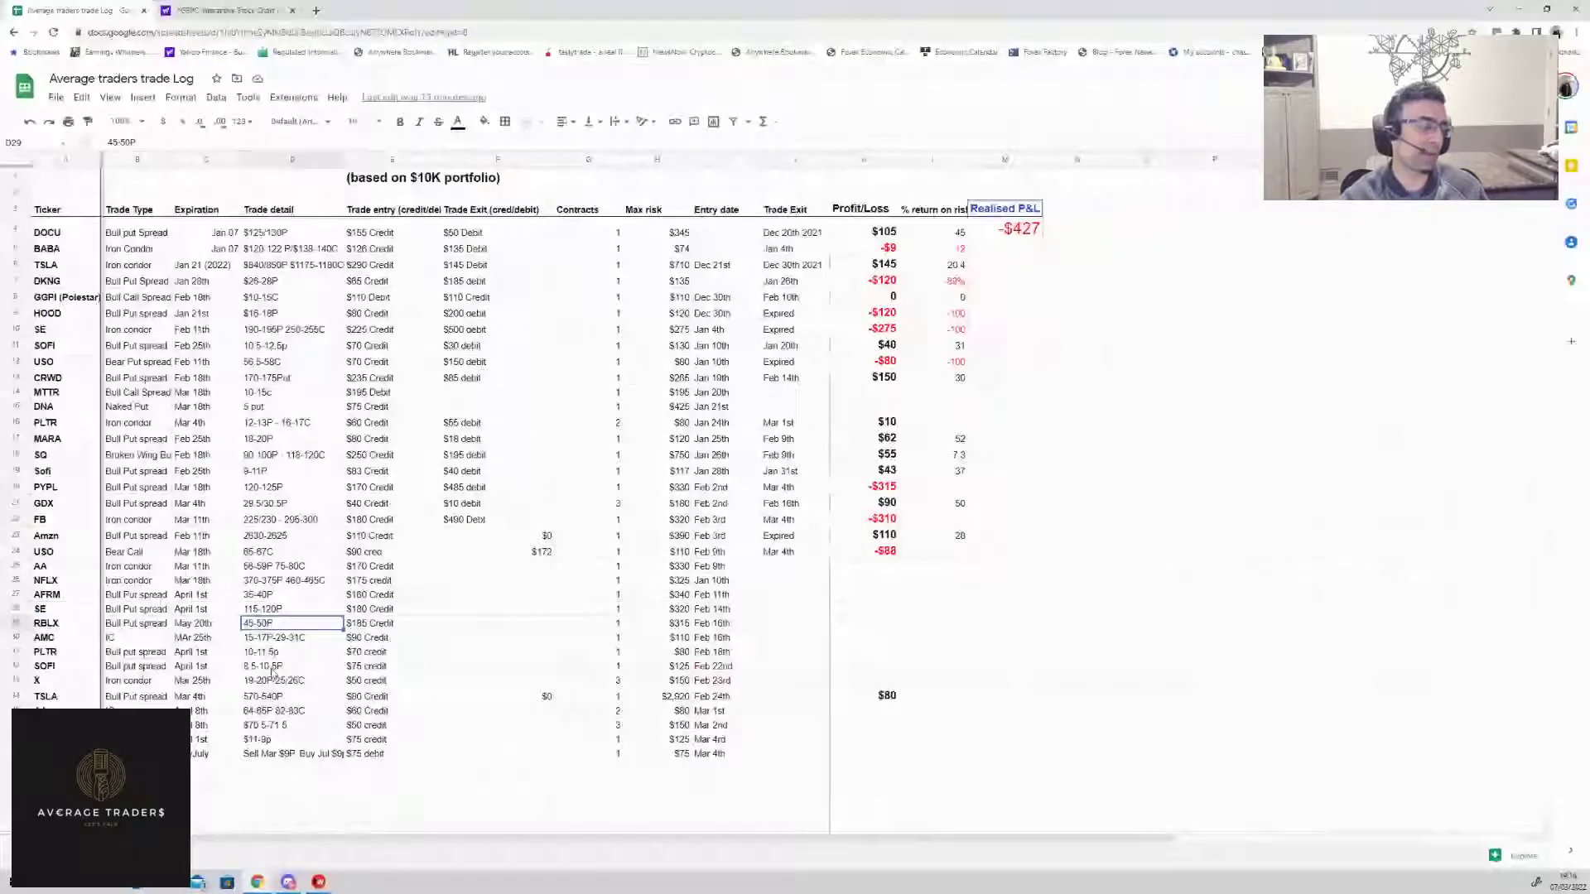
left_click(271, 667)
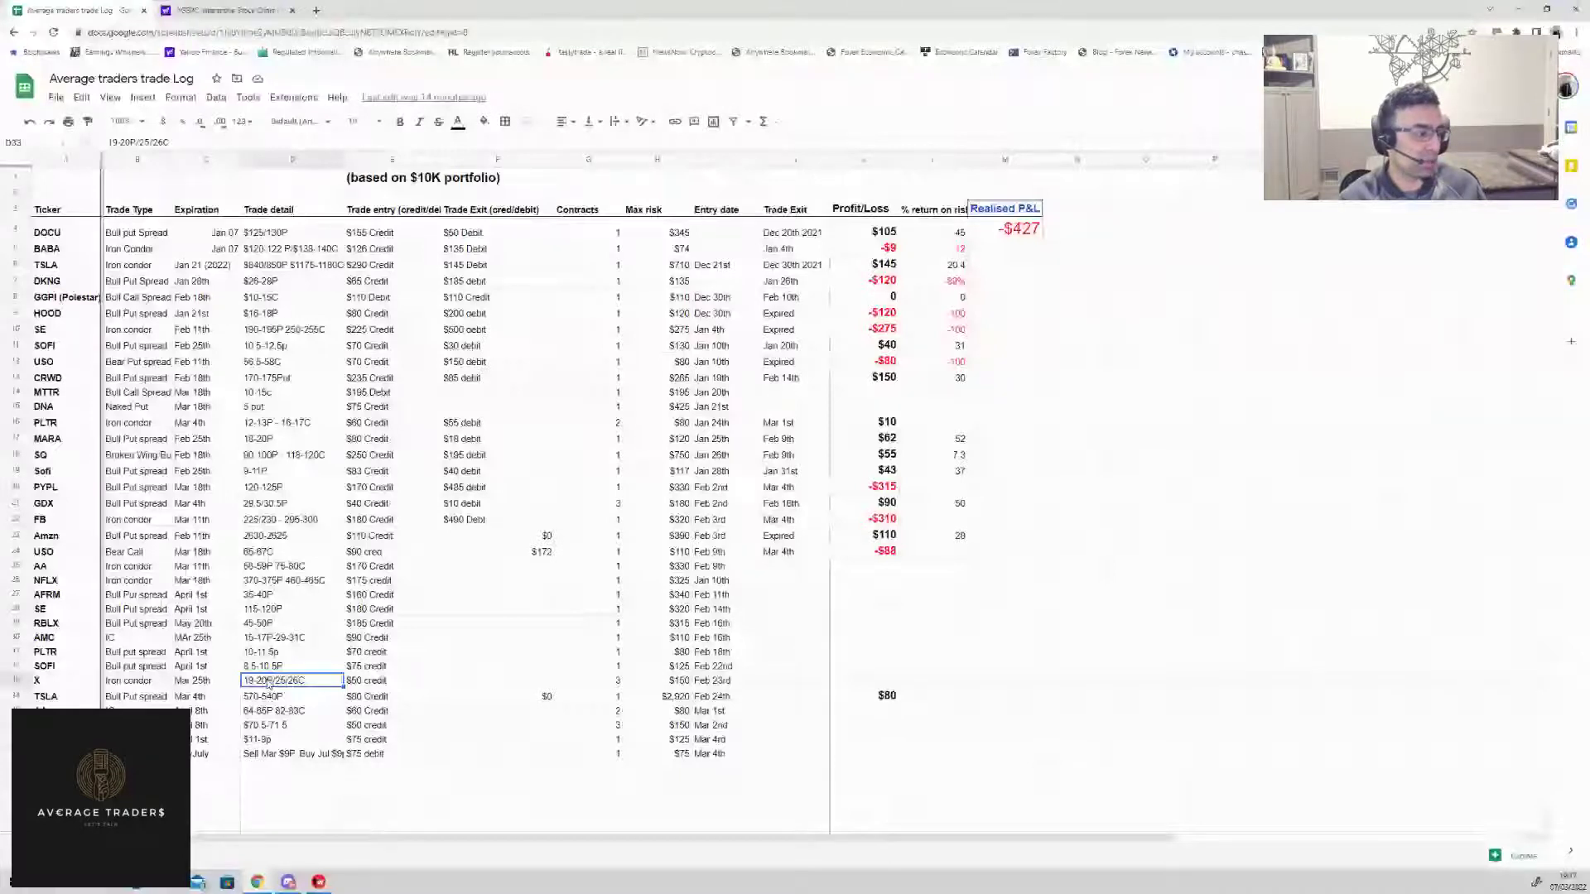
left_click(46, 753)
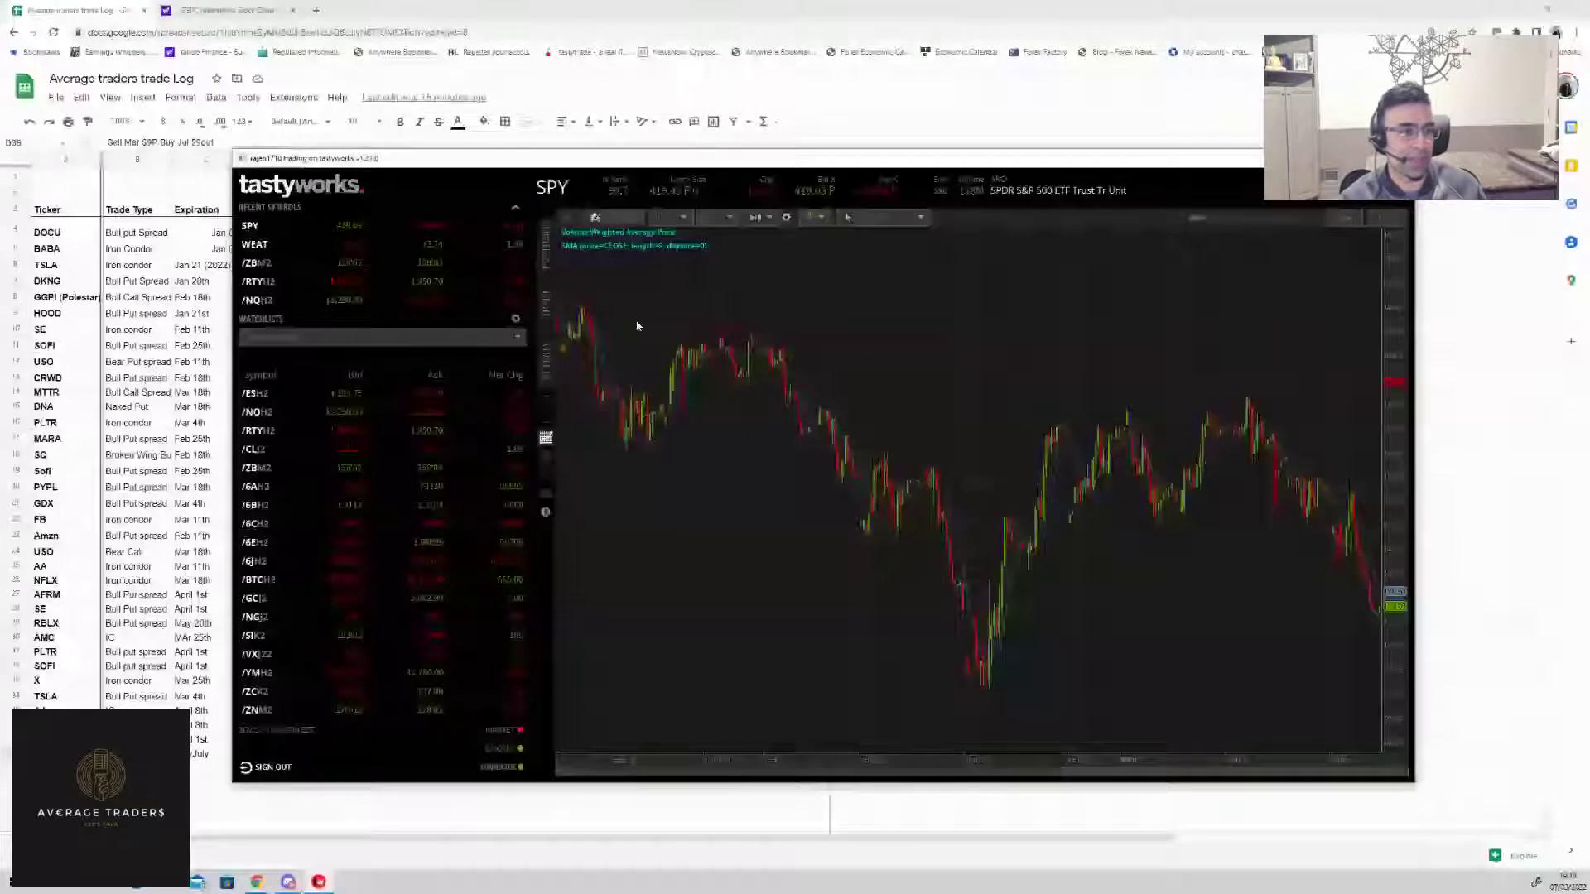
View the WEAT and USO price charts in tastyworks
left_click(254, 244)
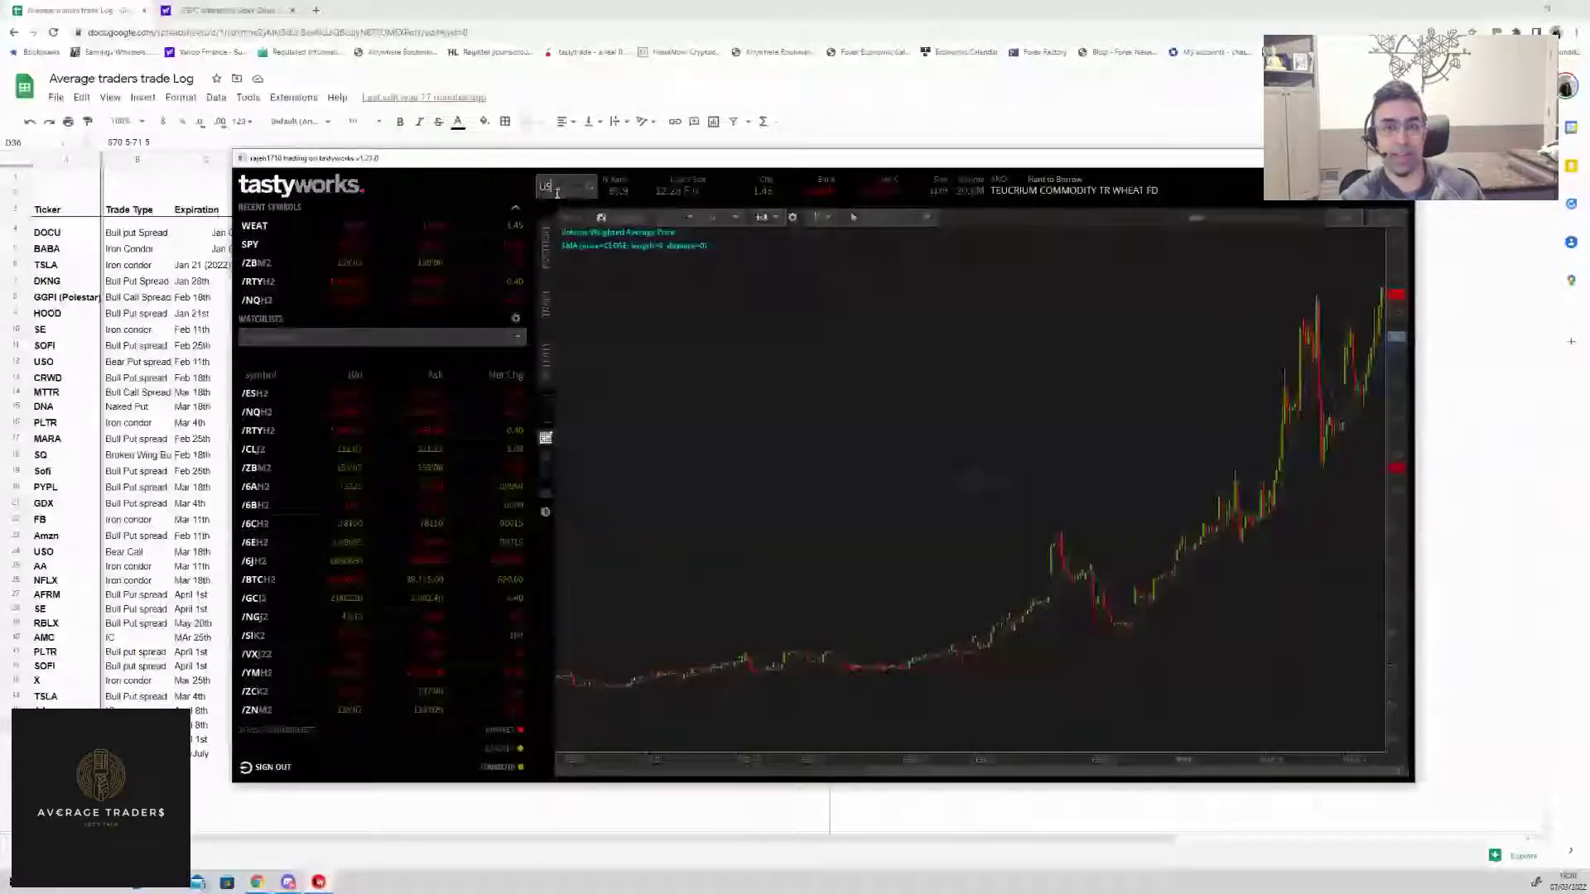
left_click(557, 192)
type("USO")
key("Return")
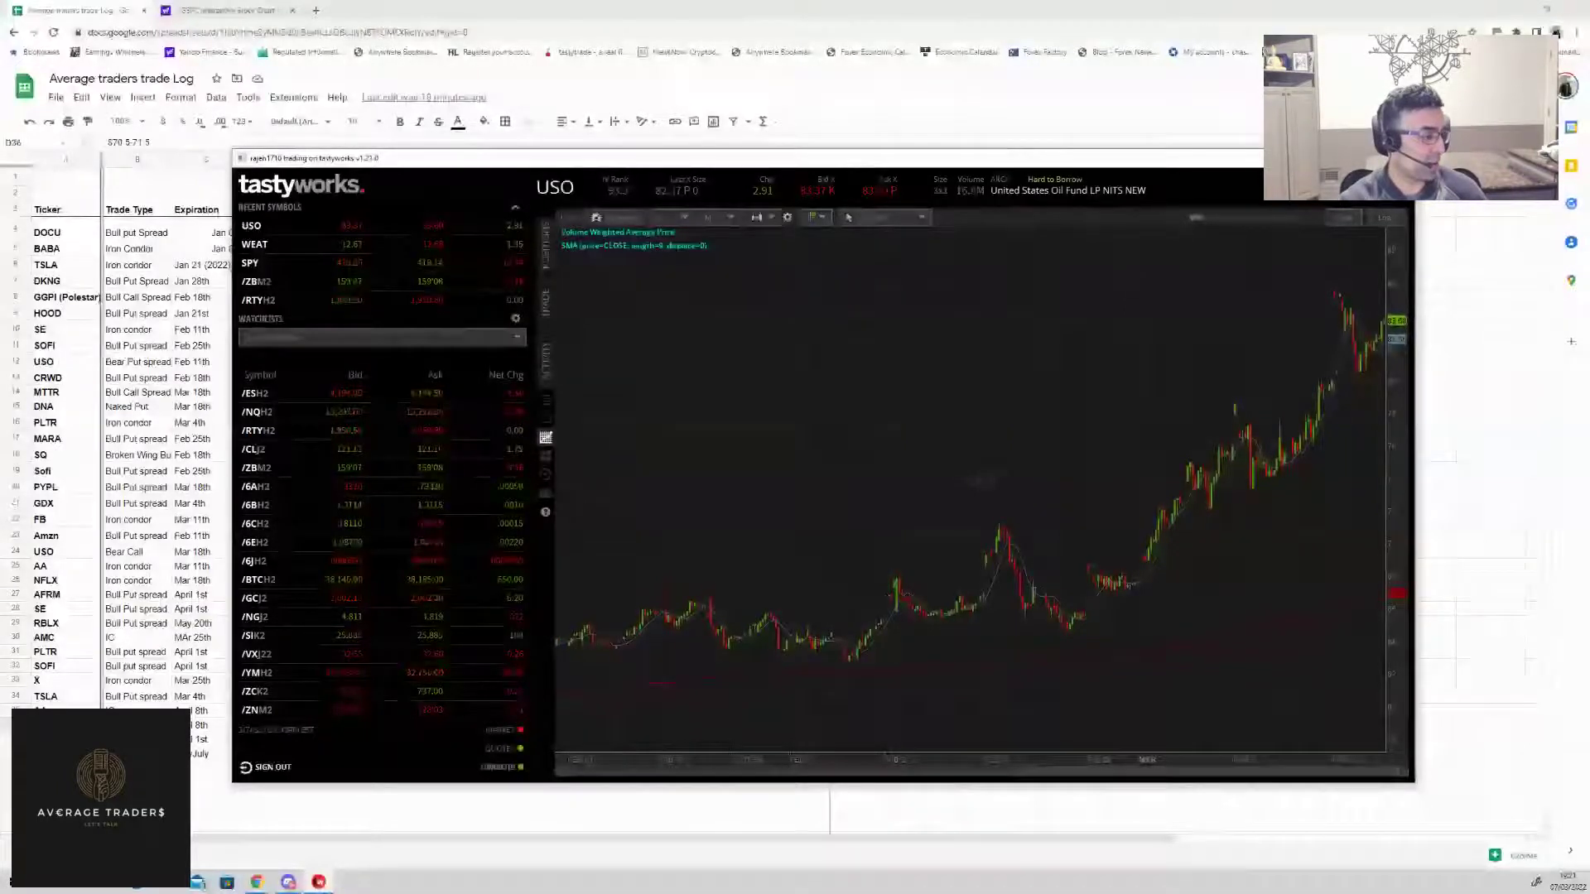
left_click(1416, 281)
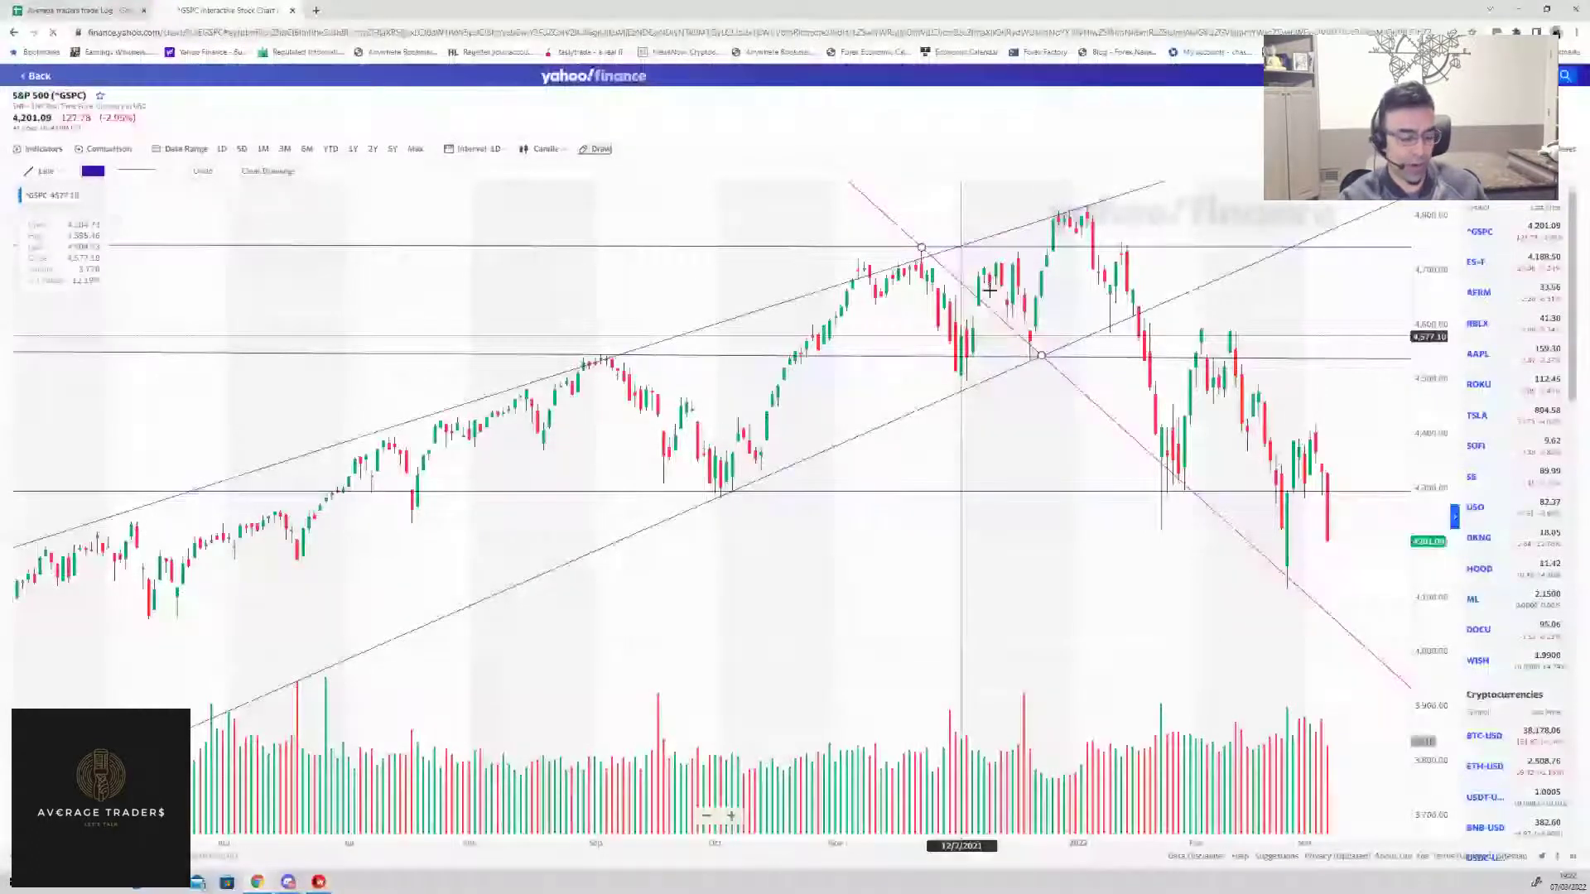
Look up the HOOD quote on Yahoo Finance and open its full-screen chart
key("alt+Left")
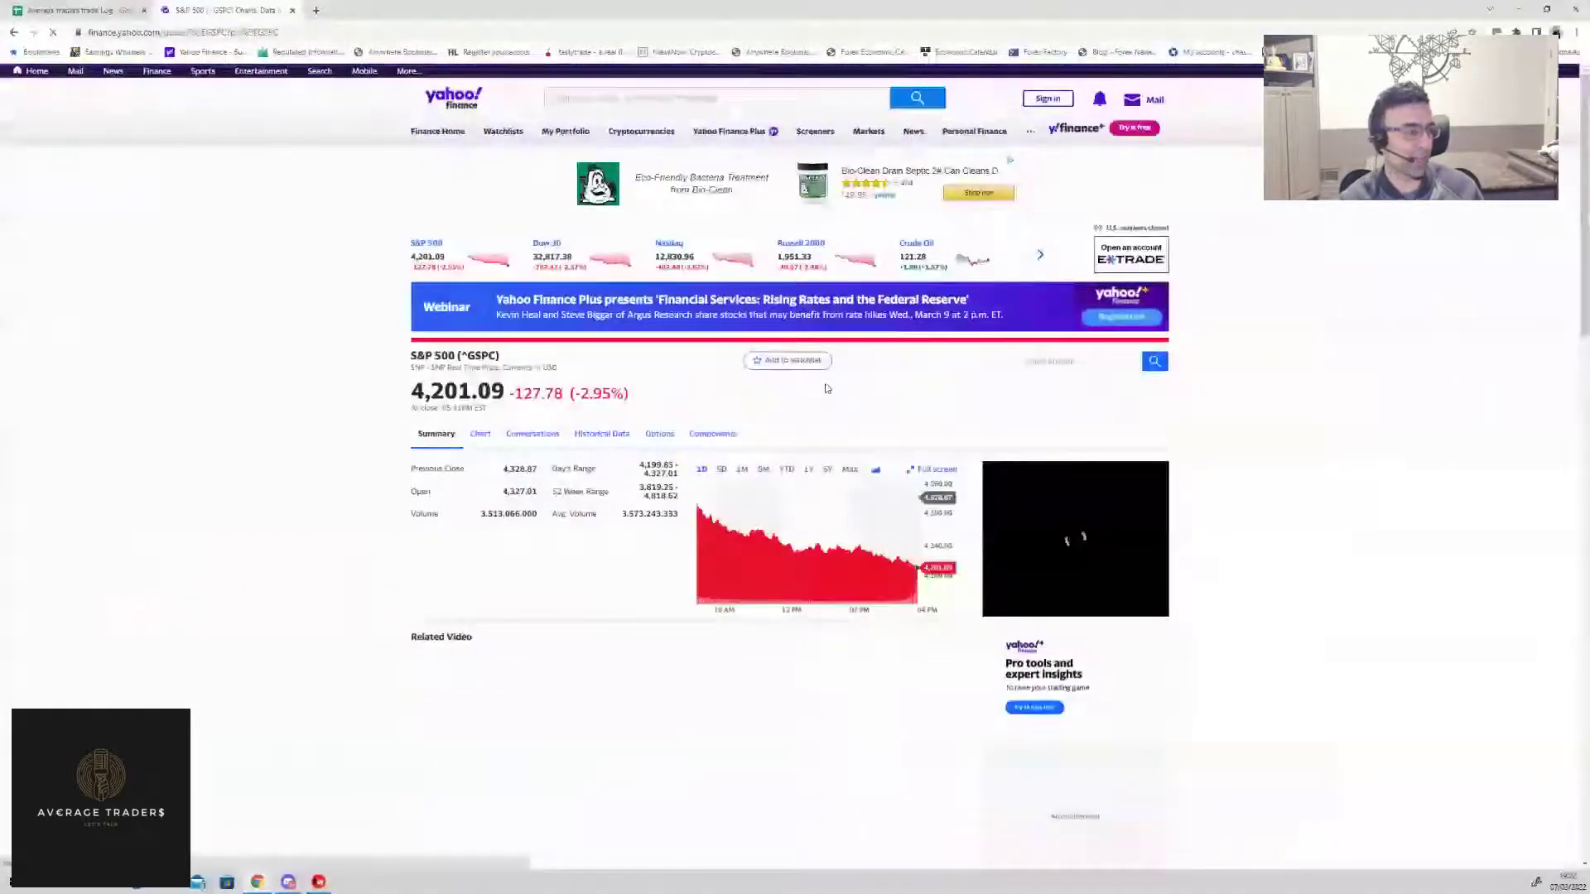
left_click(1083, 362)
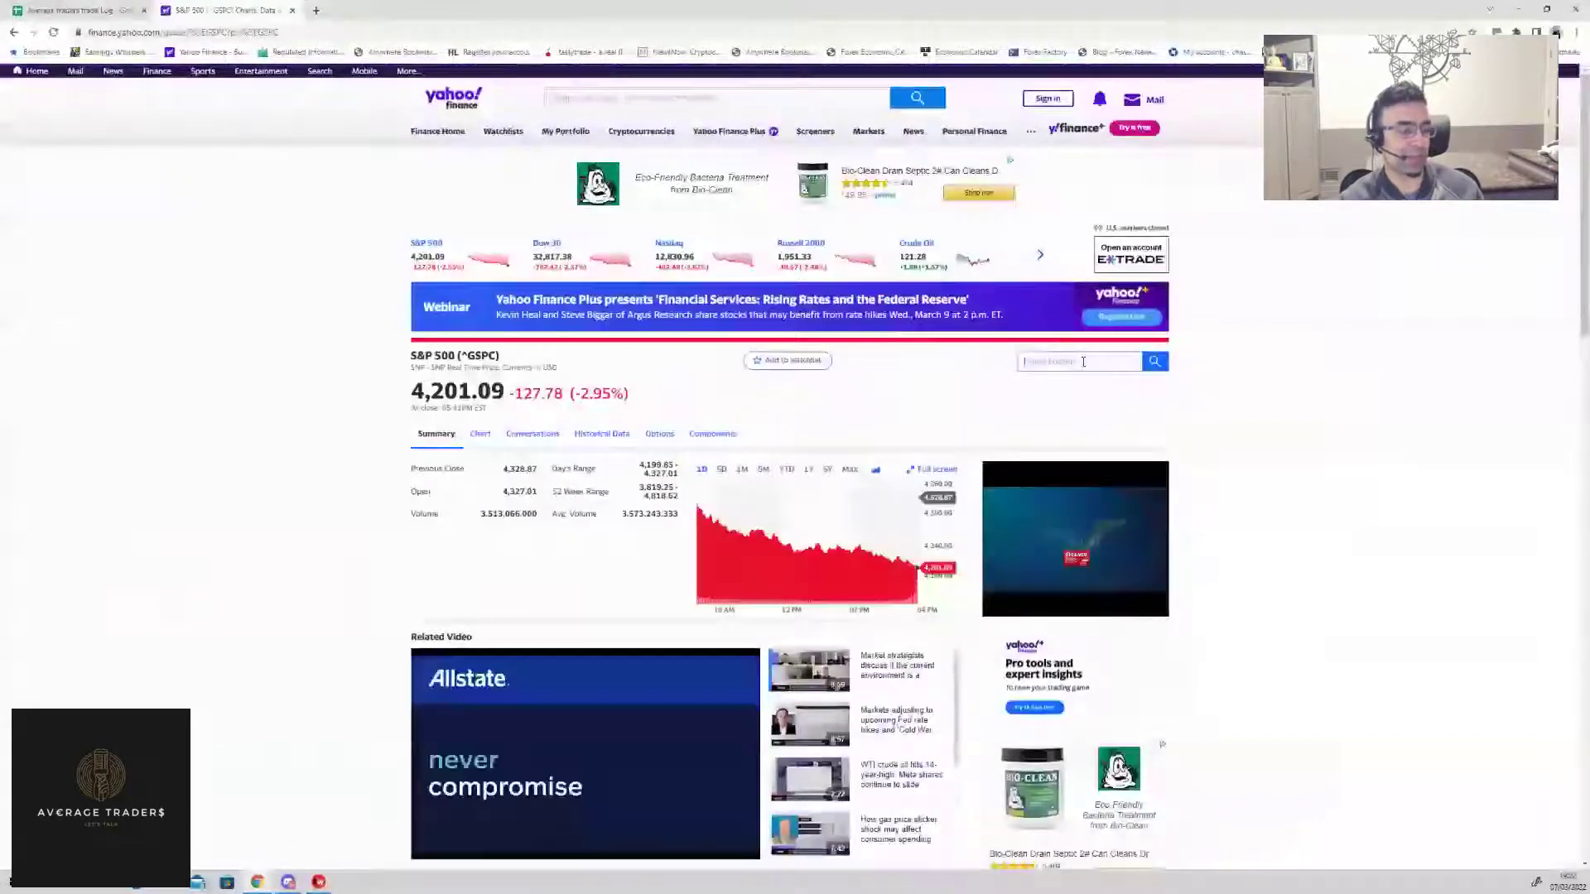
type("hood")
key("Return")
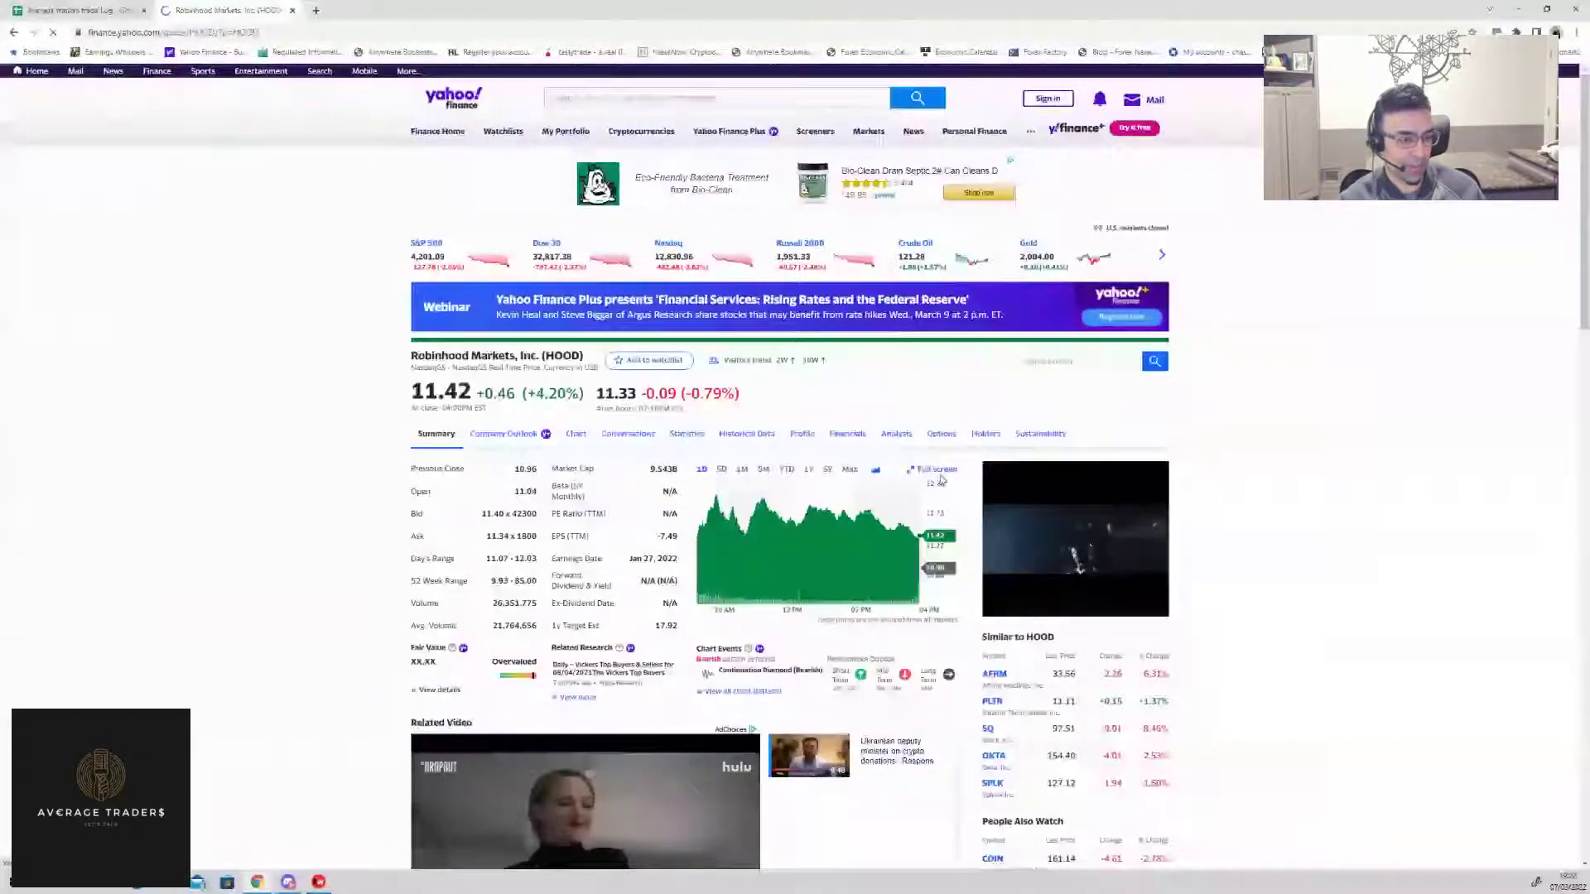
left_click(938, 470)
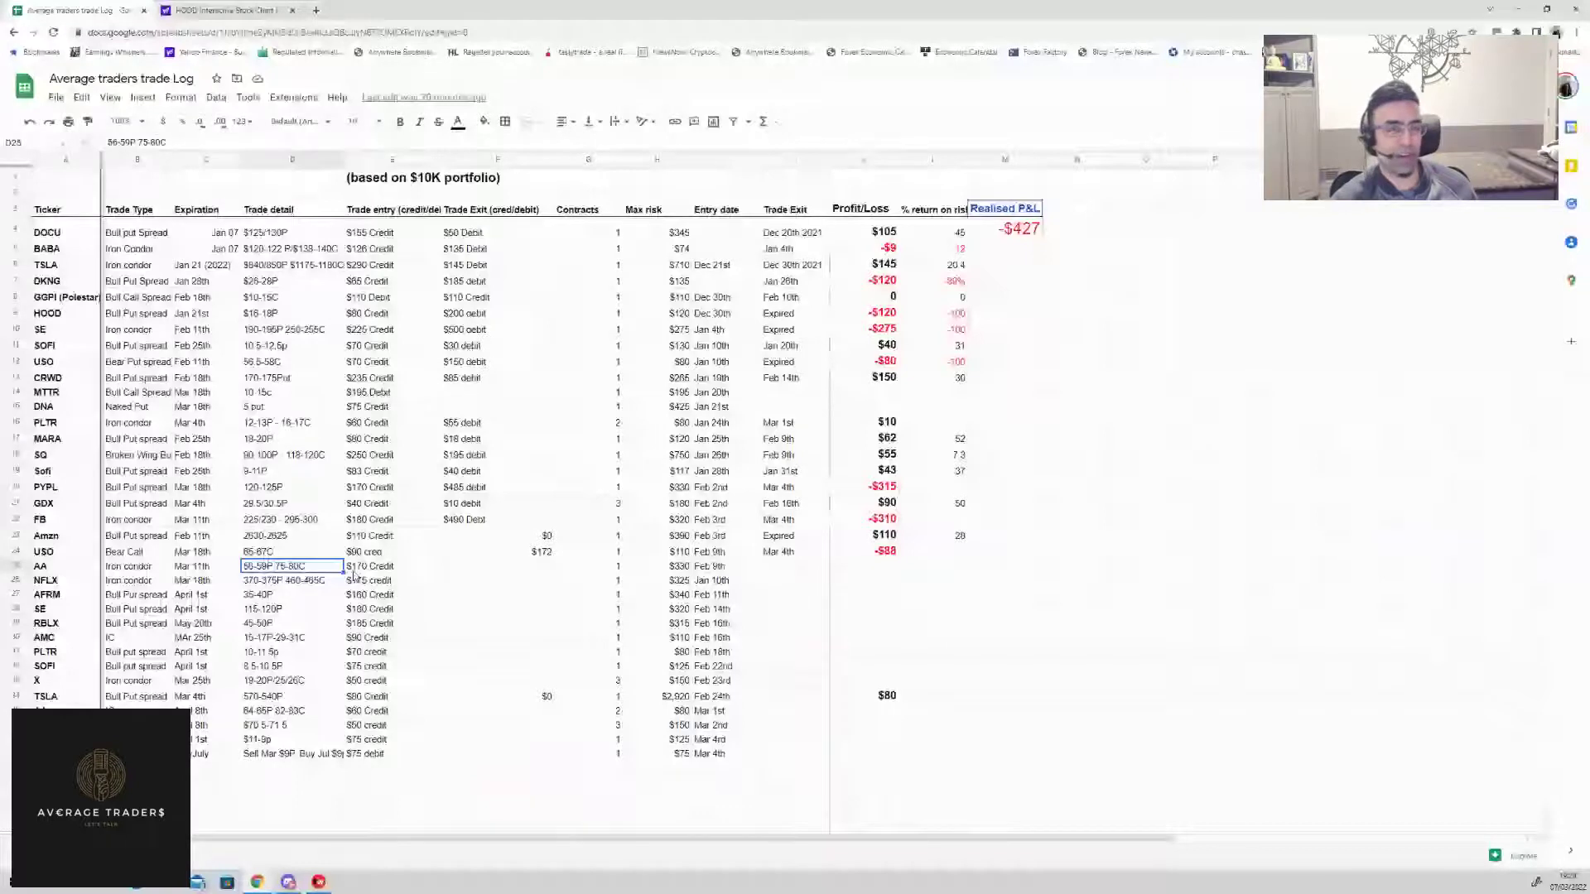
Check the AA iron condor's entry credit in the trade log and view the NFLX full-screen chart over three months
left_click(366, 569)
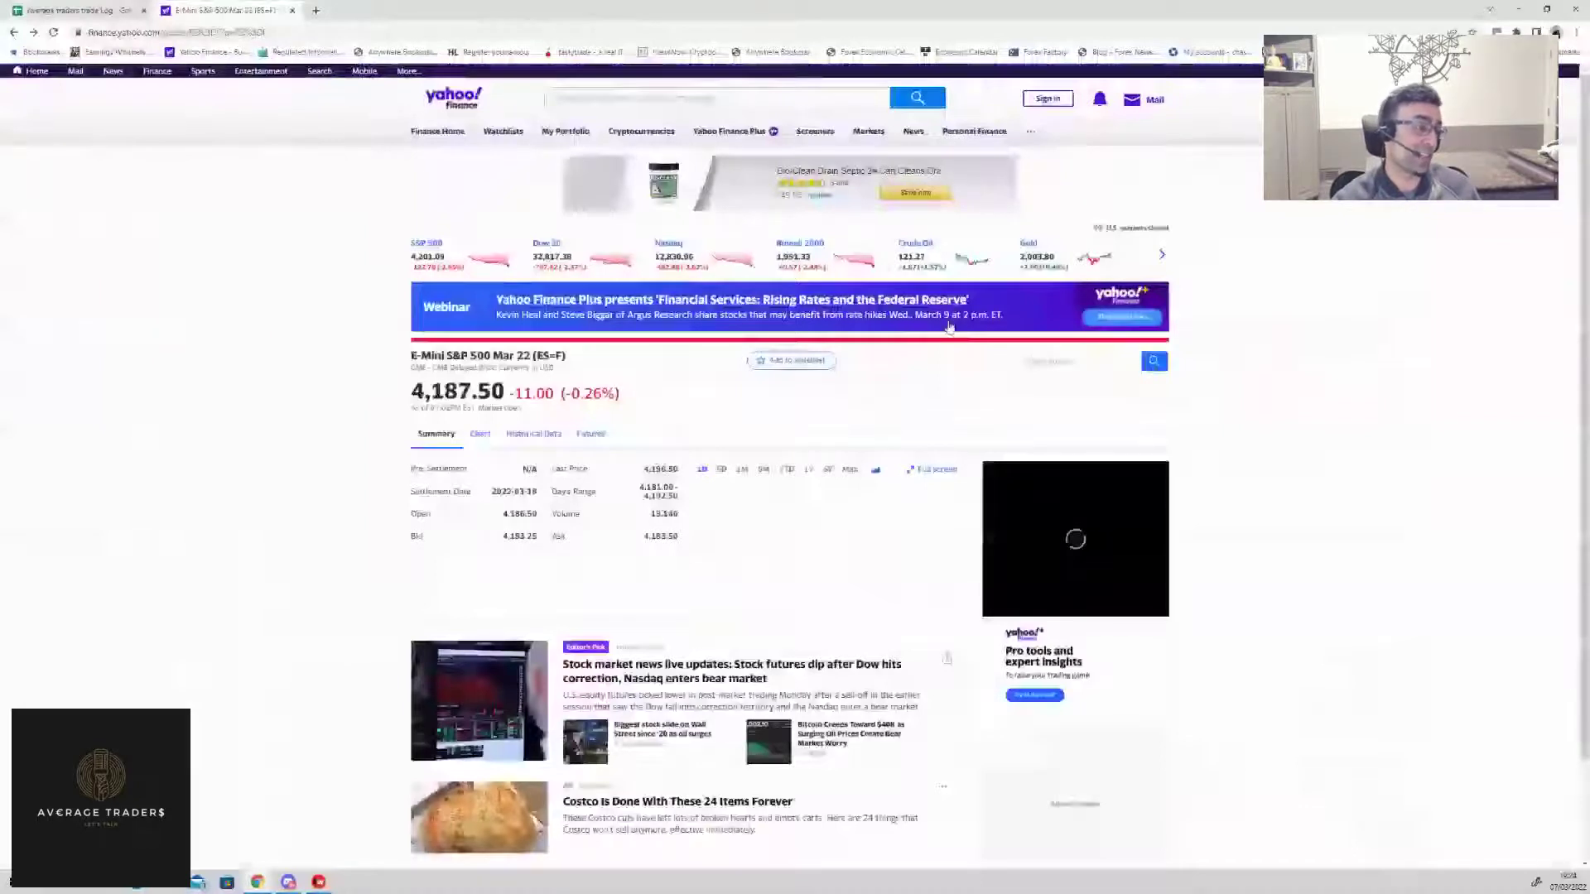
left_click(692, 100)
type("nflx")
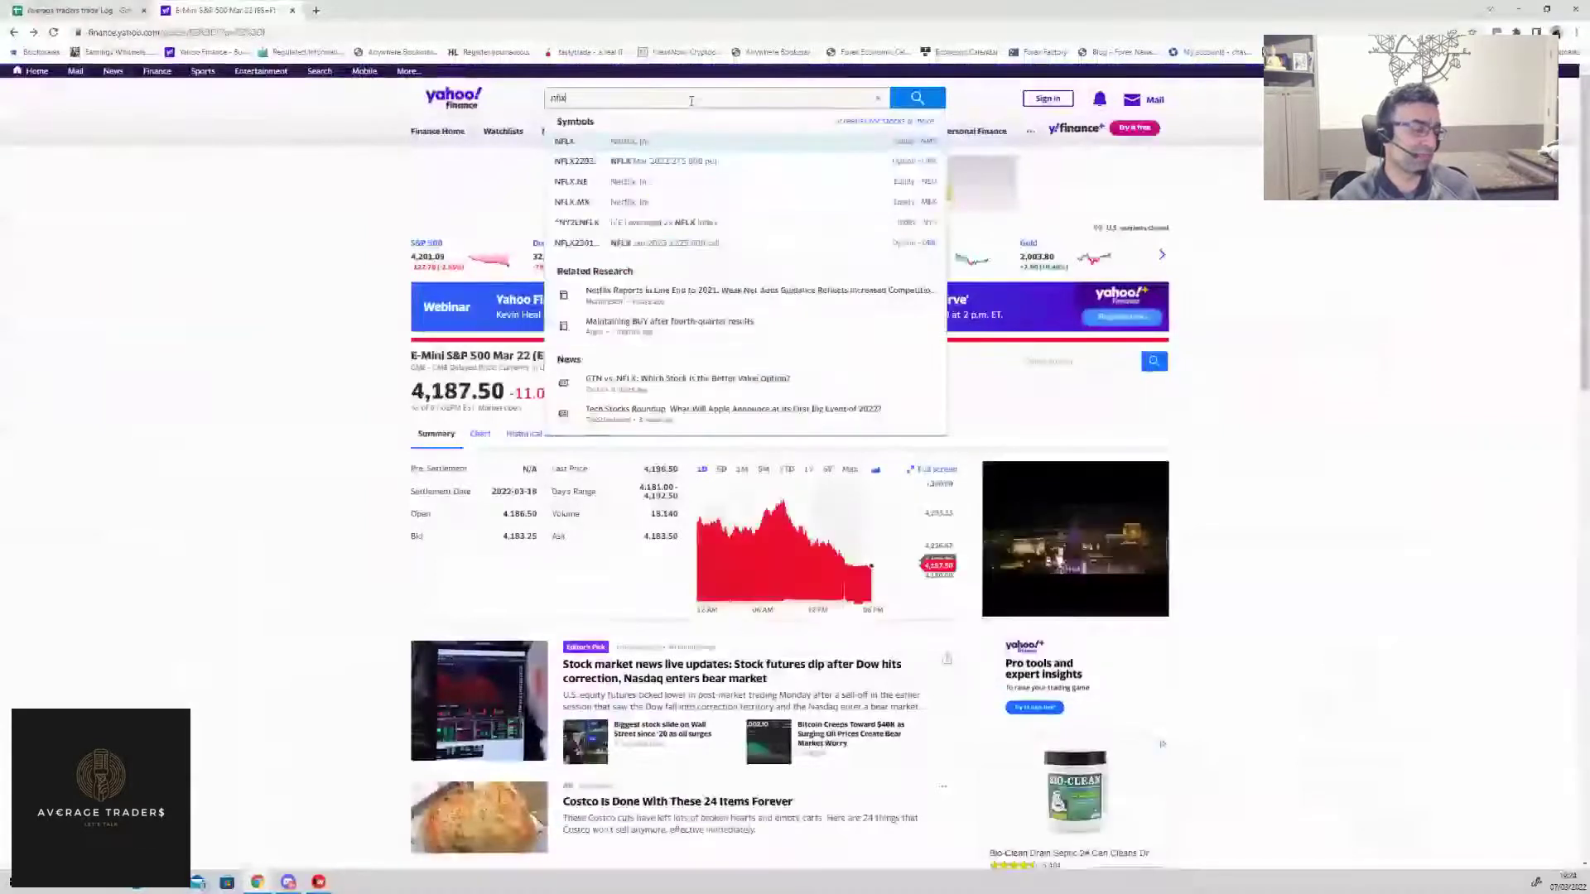
key("Return")
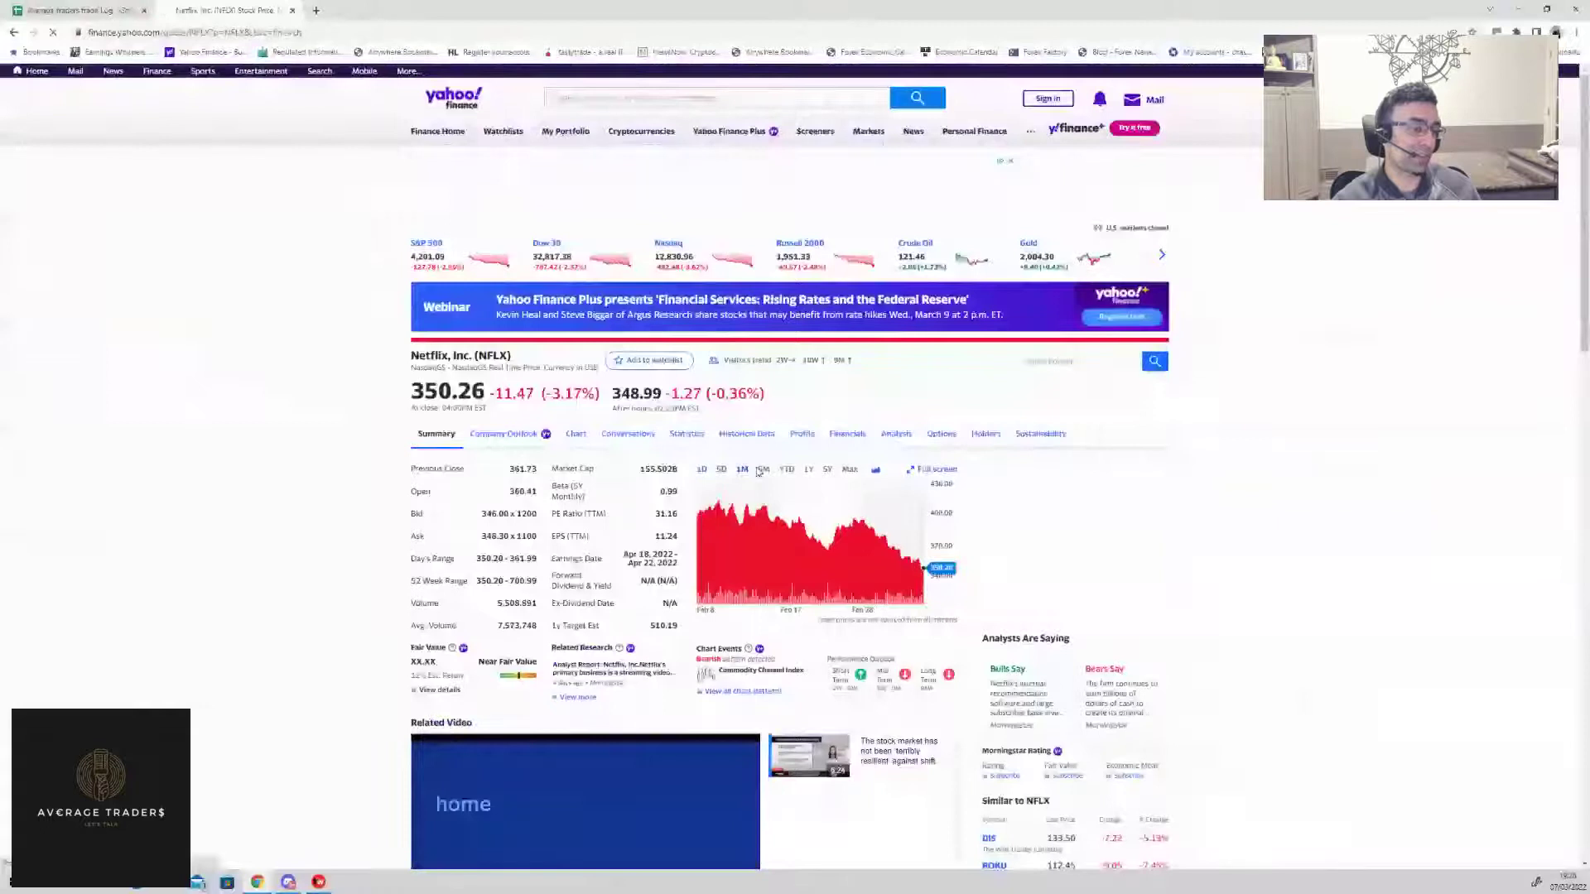
left_click(762, 470)
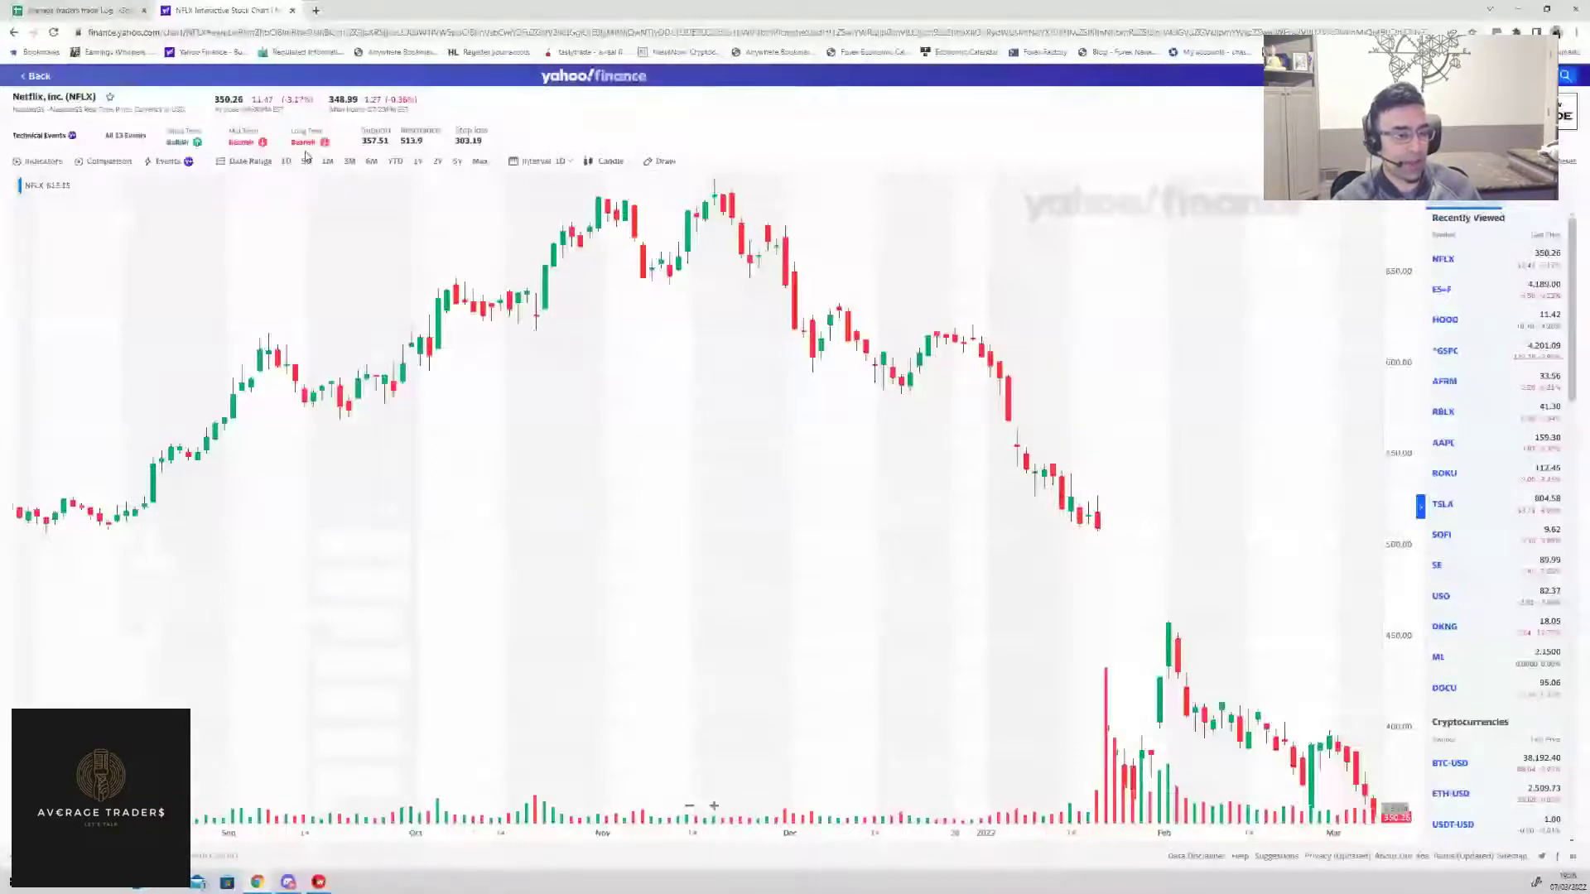
left_click(346, 162)
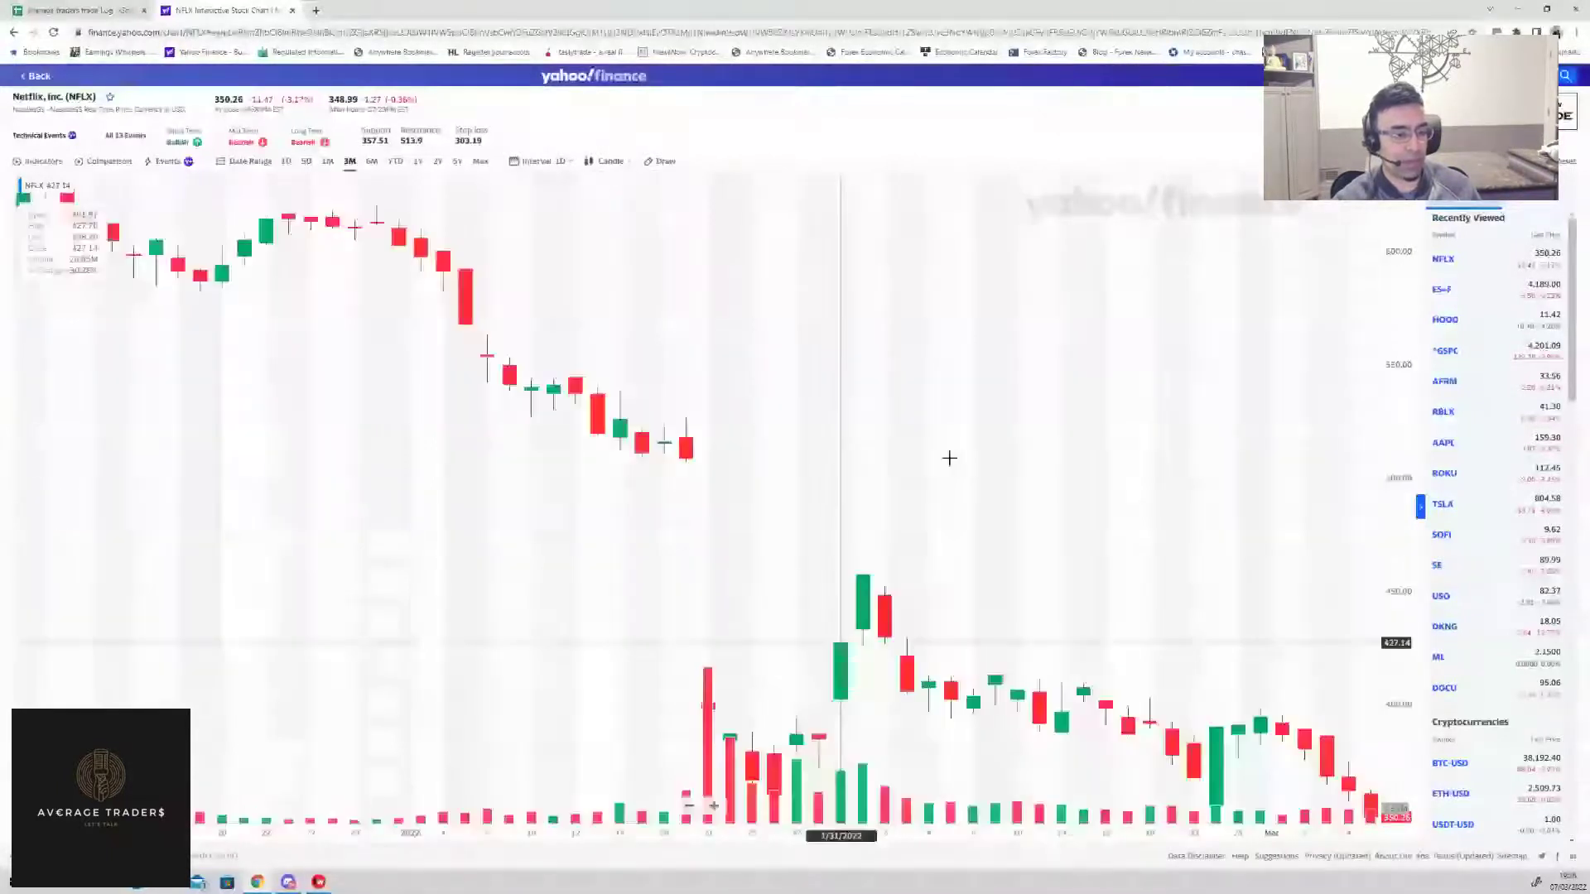